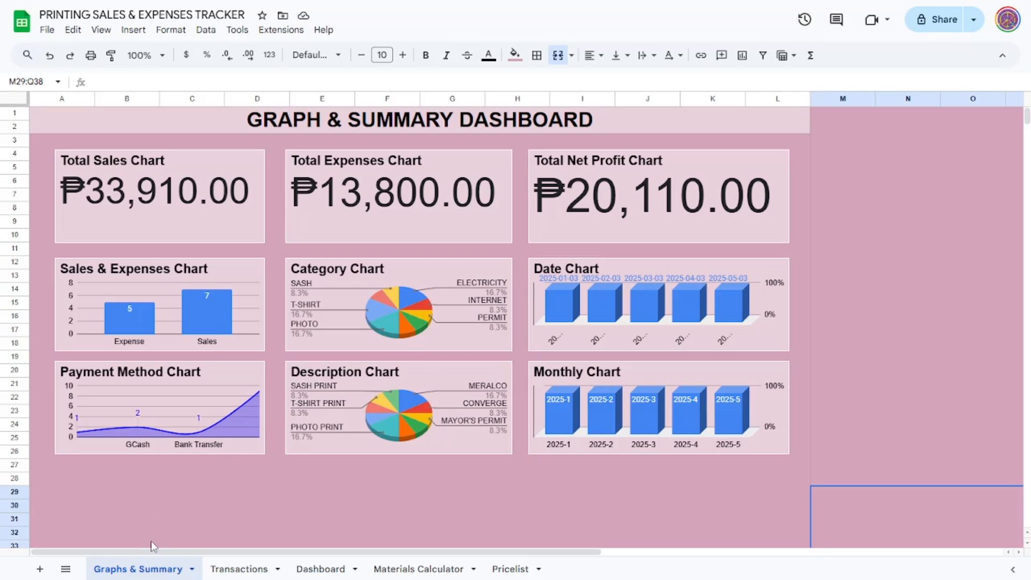
Review the filled-in Printing Sales & Expenses Tracker's Transactions, Dashboard, Materials Calculator and Pricelist sheets.
click(244, 569)
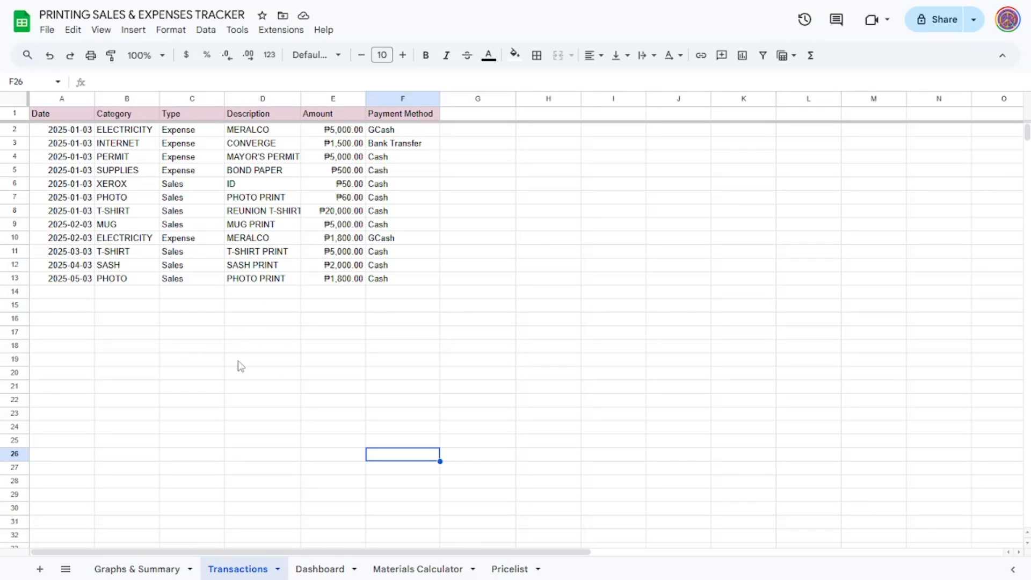
click(313, 569)
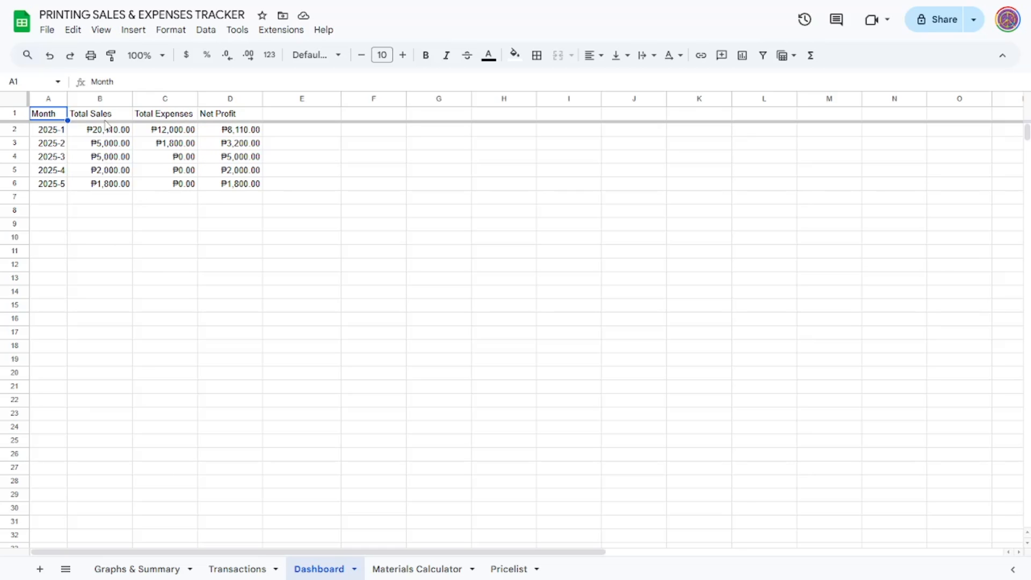
click(392, 571)
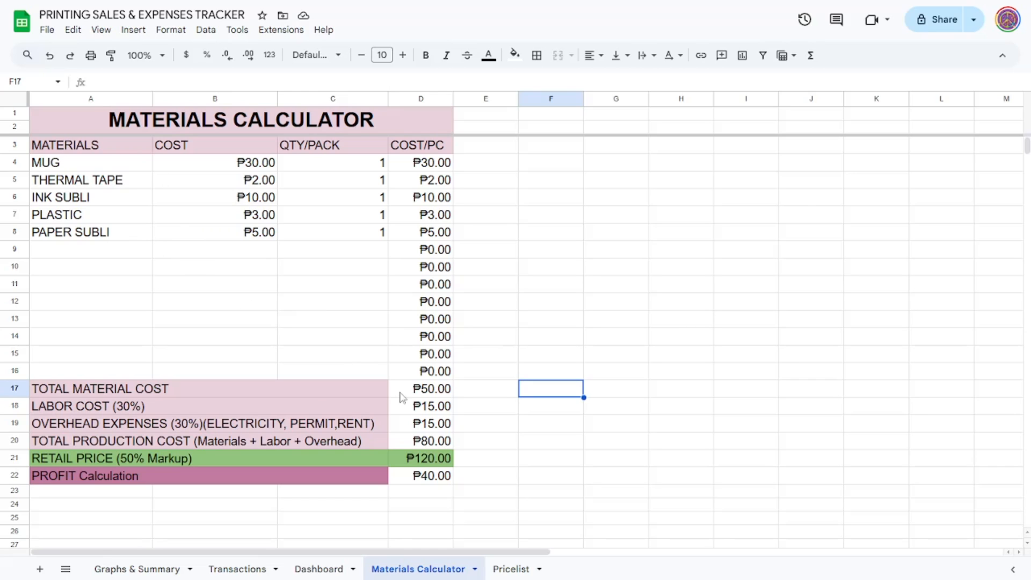
click(505, 570)
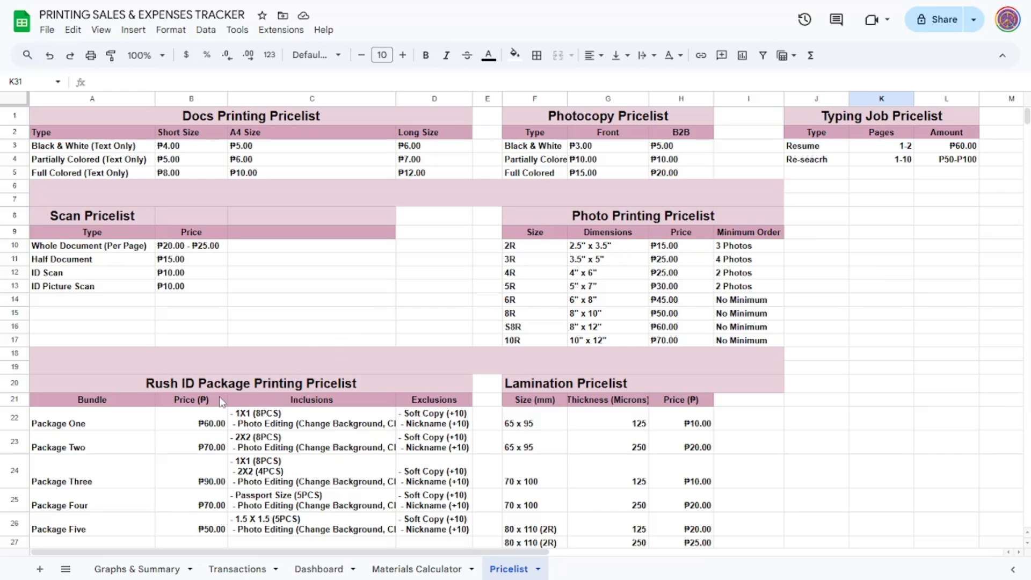
scroll(604, 388, down, 3)
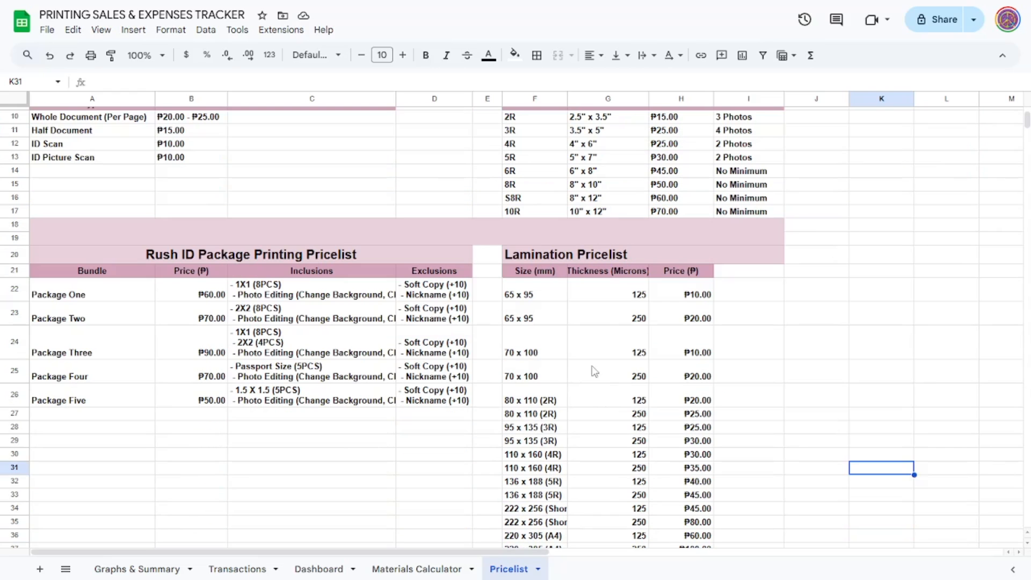
scroll(584, 361, up, 3)
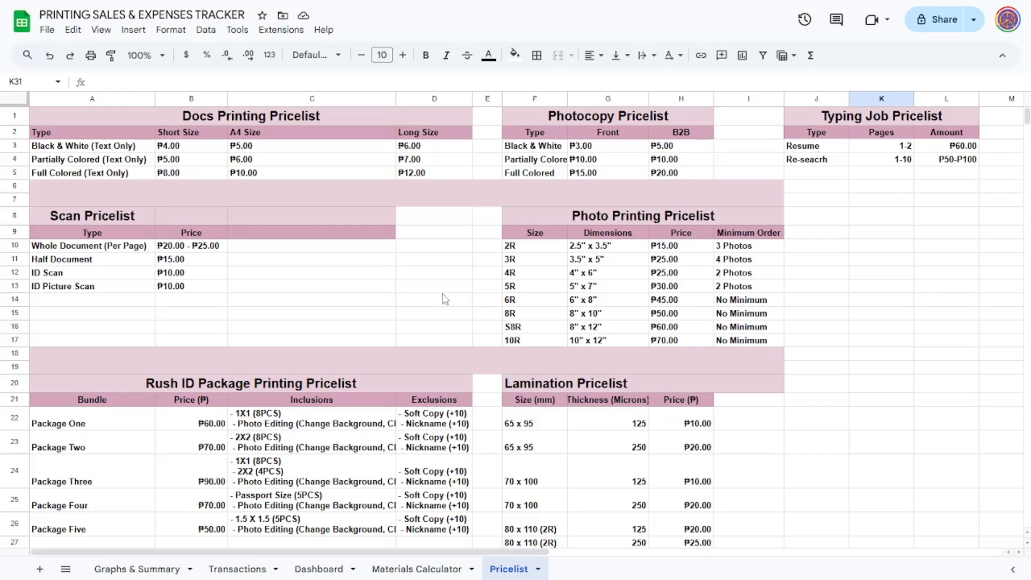
scroll(444, 295, down, 2)
scroll(451, 311, up, 2)
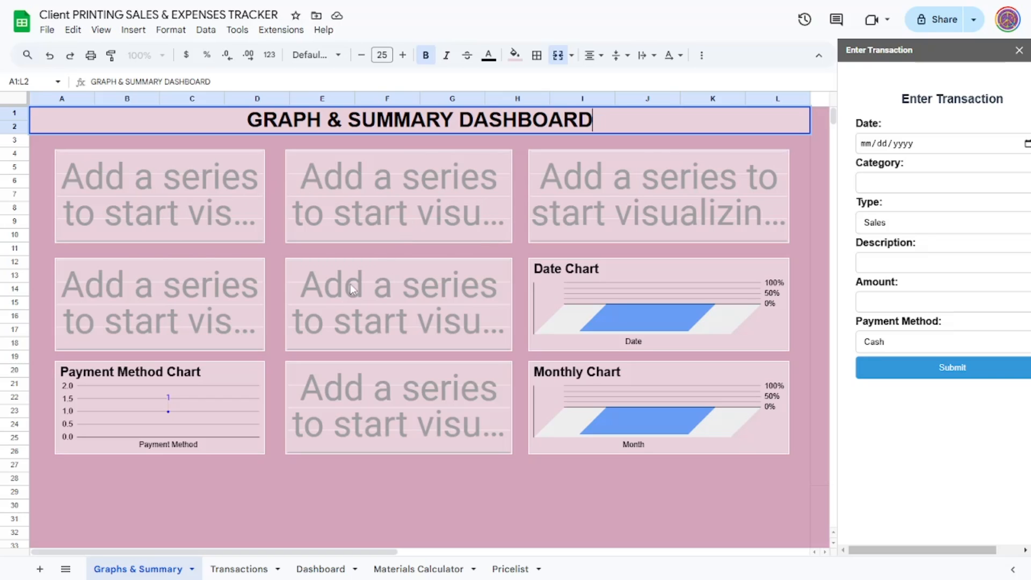
Look through the sheets of the client copy of the tracker, finishing on the Transactions sheet.
click(228, 571)
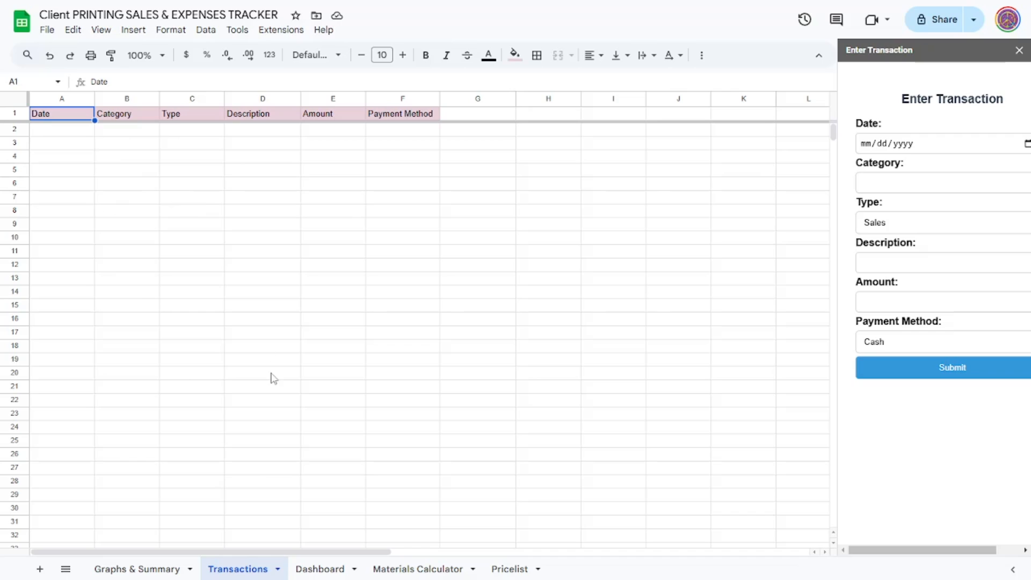
click(321, 569)
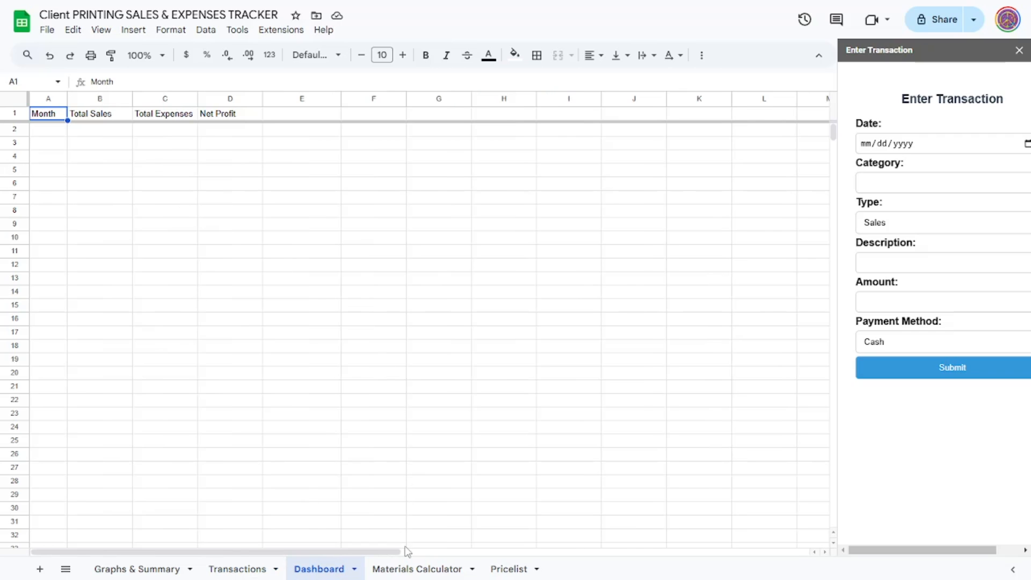
click(416, 568)
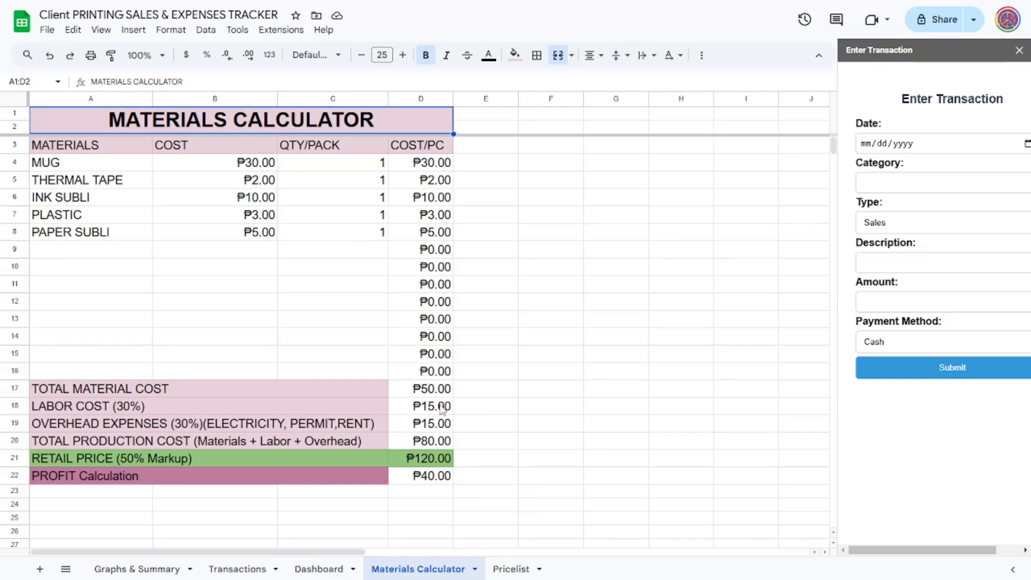
click(510, 569)
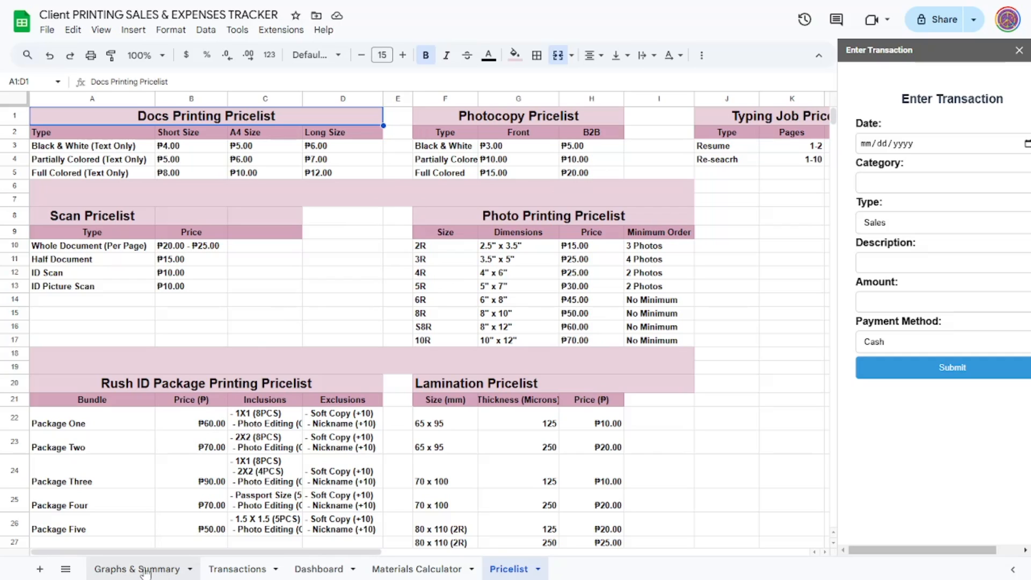
click(260, 573)
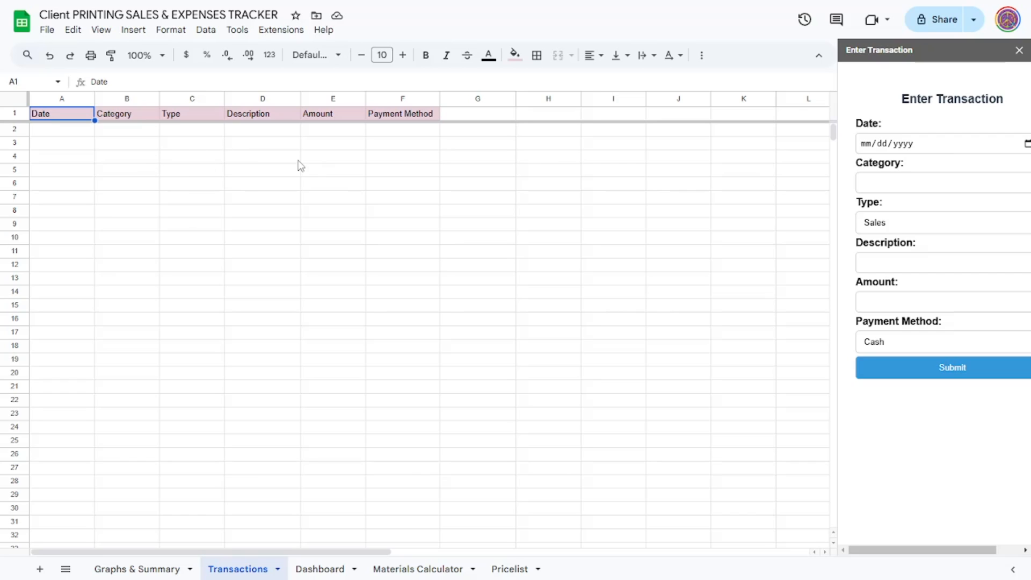
click(153, 570)
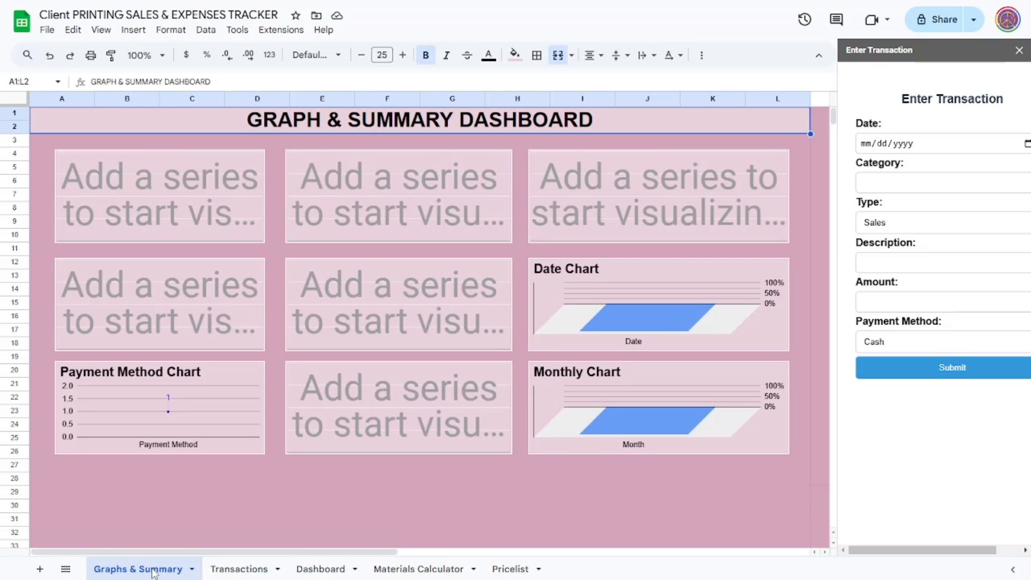
click(237, 569)
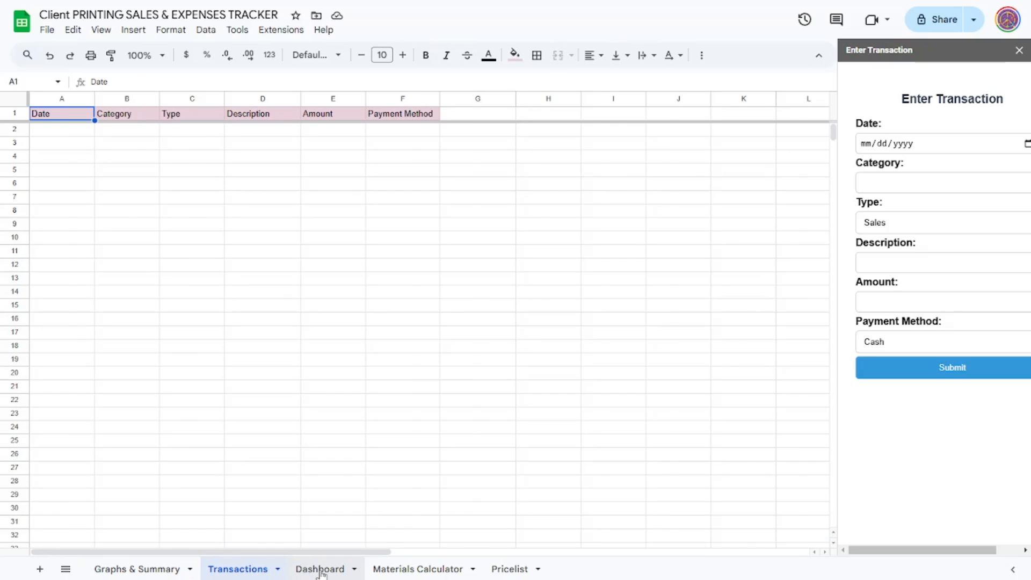
click(320, 570)
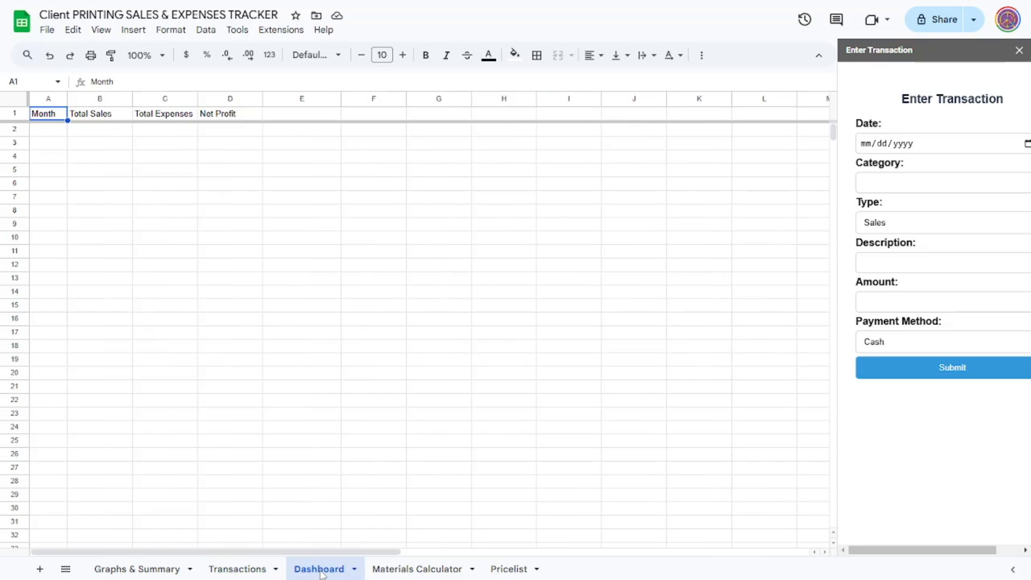
click(229, 573)
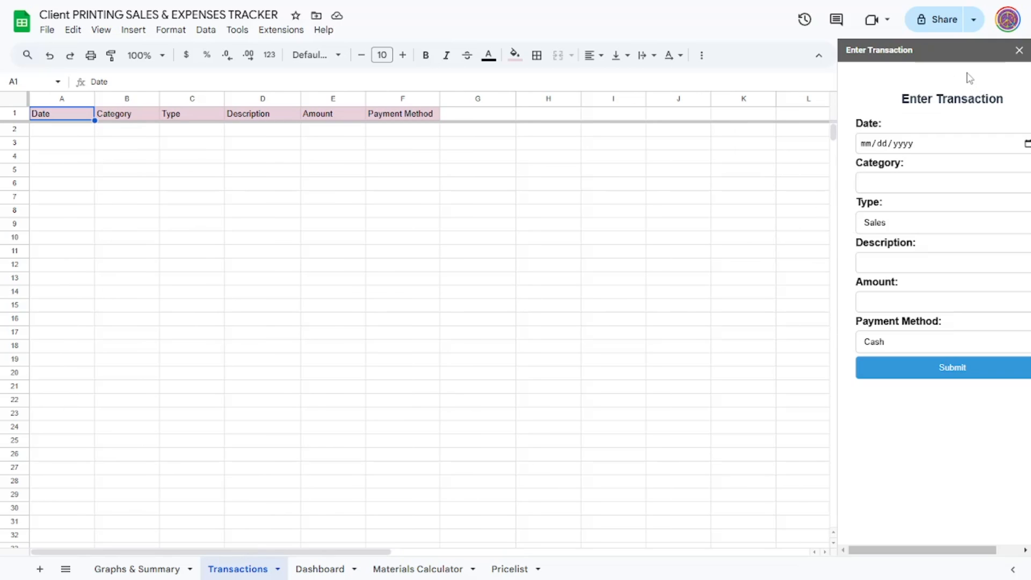
Close the Enter Transaction form, reload the spreadsheet to bring it back, and dismiss the copy-restriction alerts.
click(1019, 51)
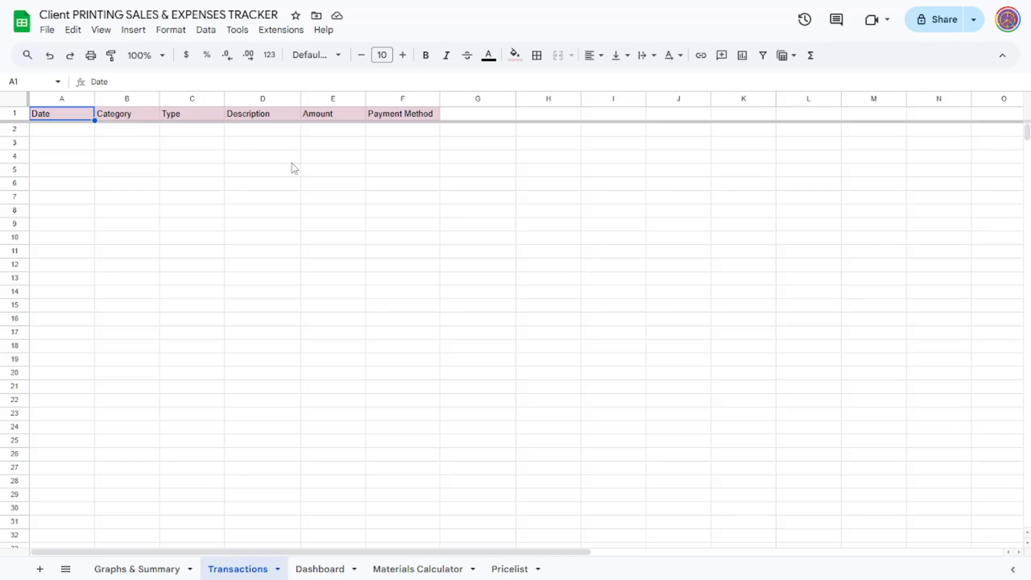
key(F5)
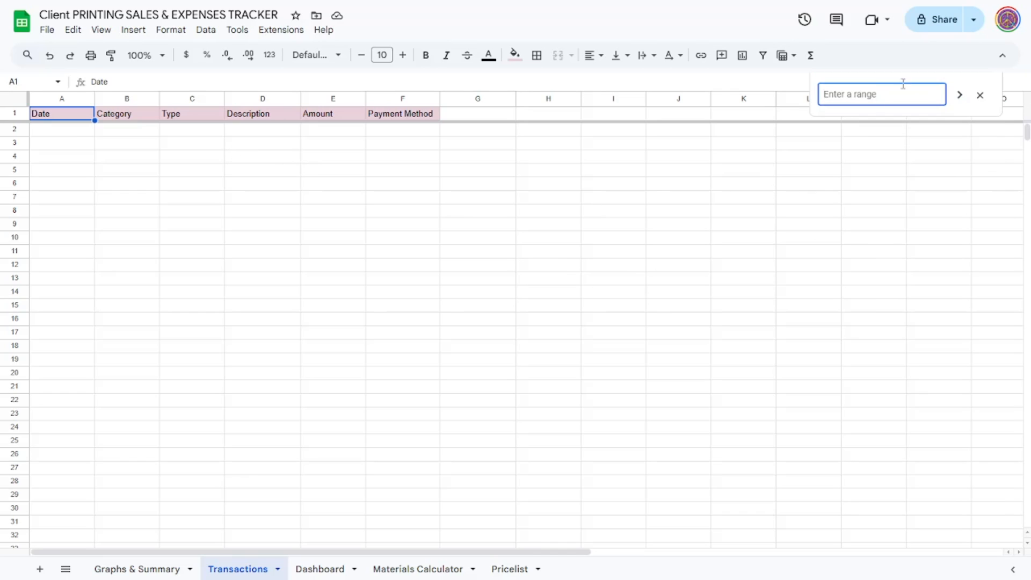
click(982, 95)
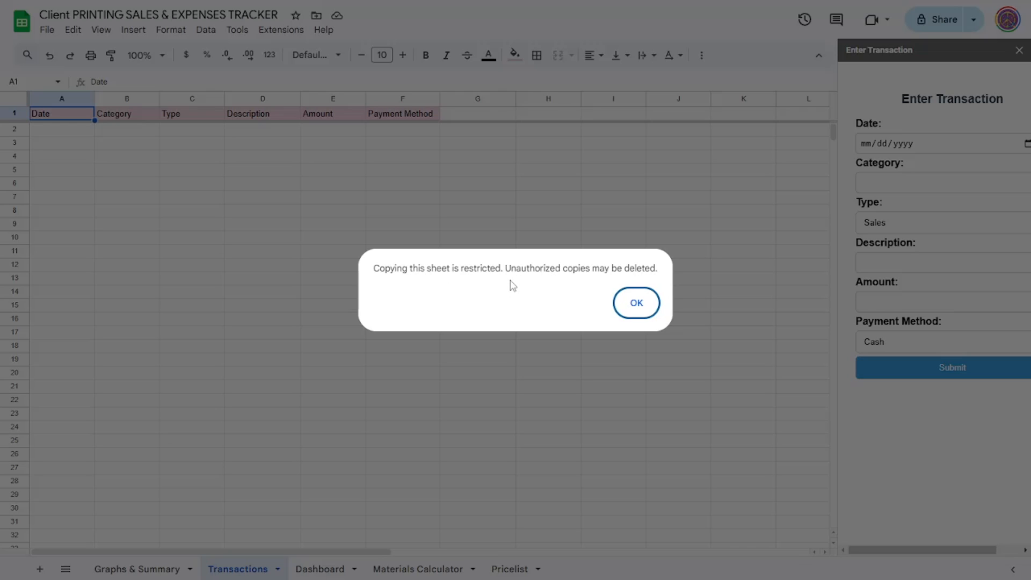
click(637, 303)
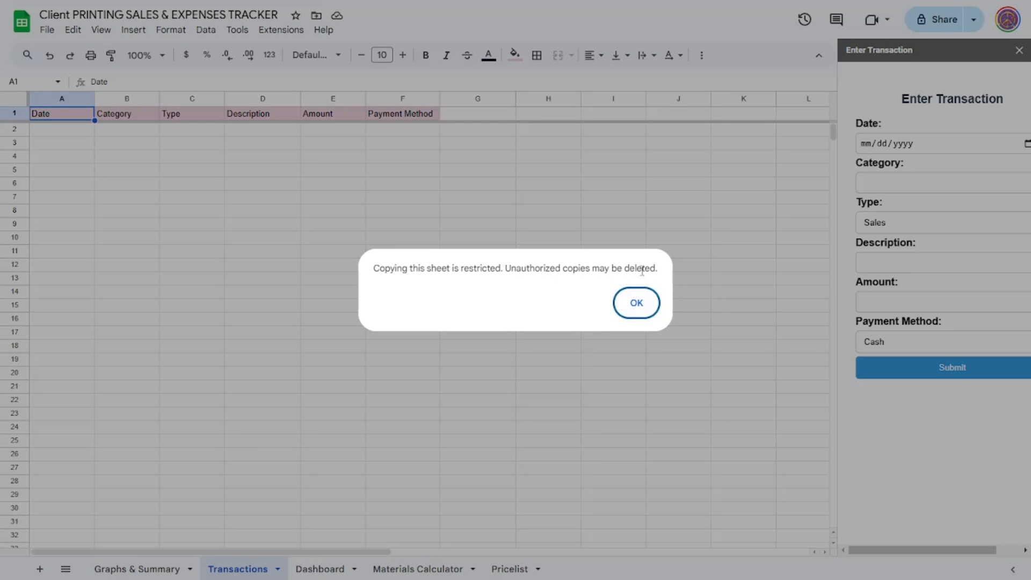
click(636, 303)
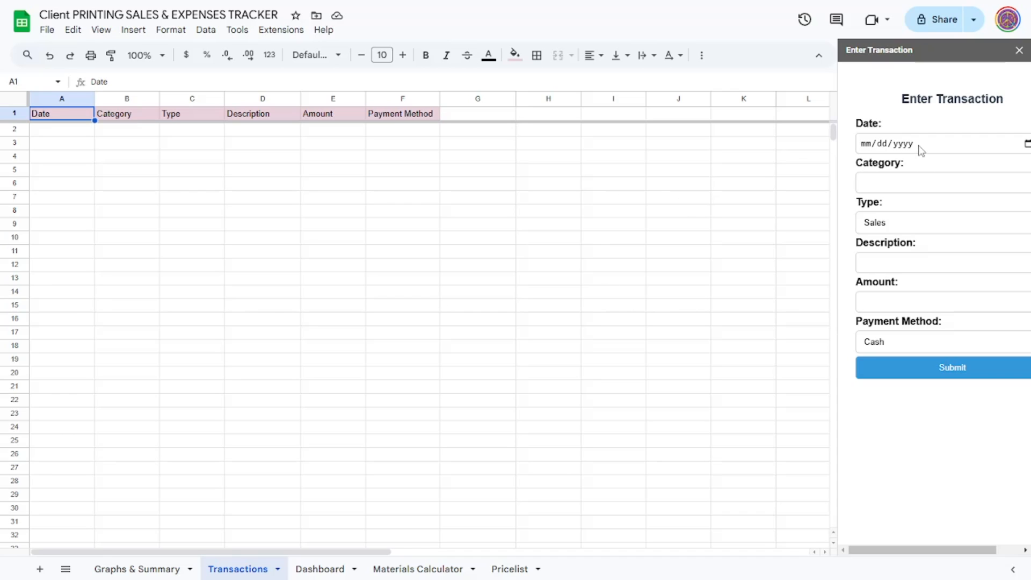
Set the new transaction's date to 03/04/2025 and its type to Expense in the entry form.
click(1027, 147)
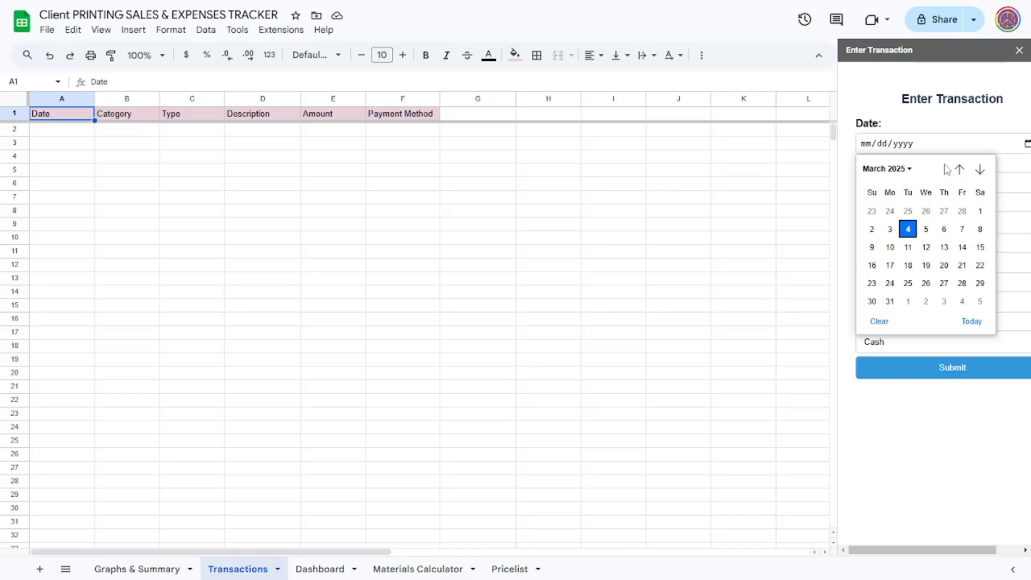
click(907, 228)
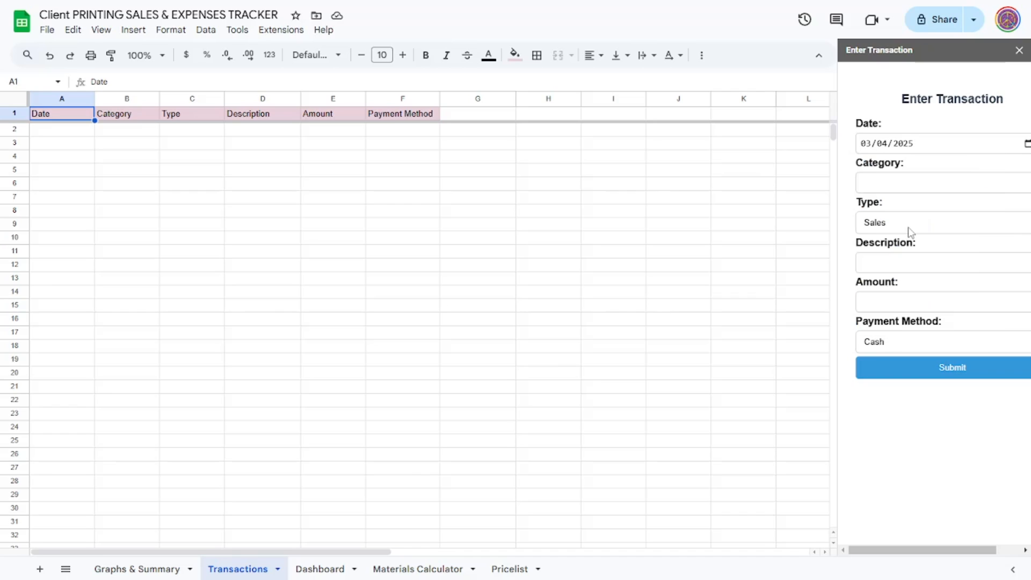
click(903, 186)
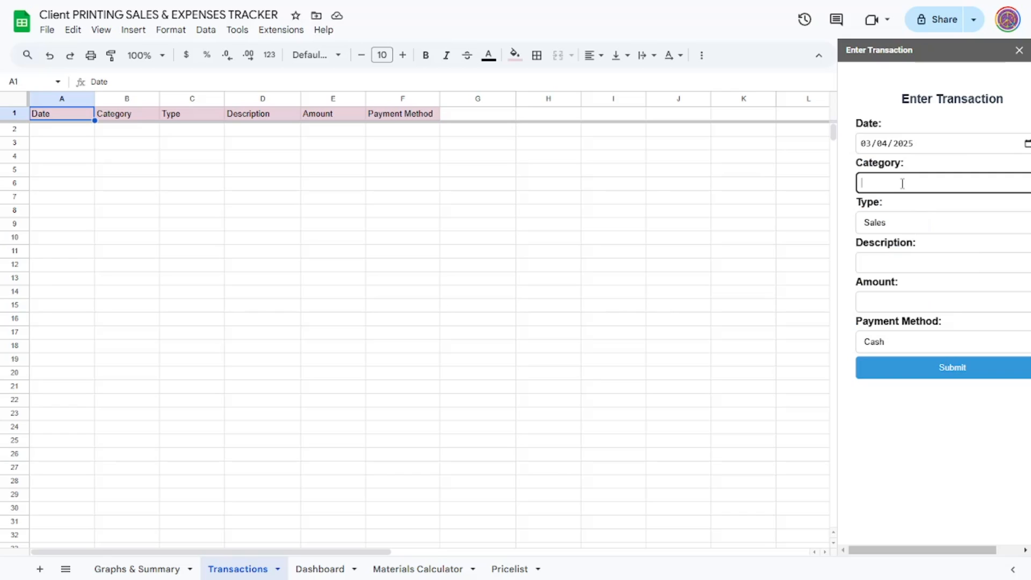
click(903, 221)
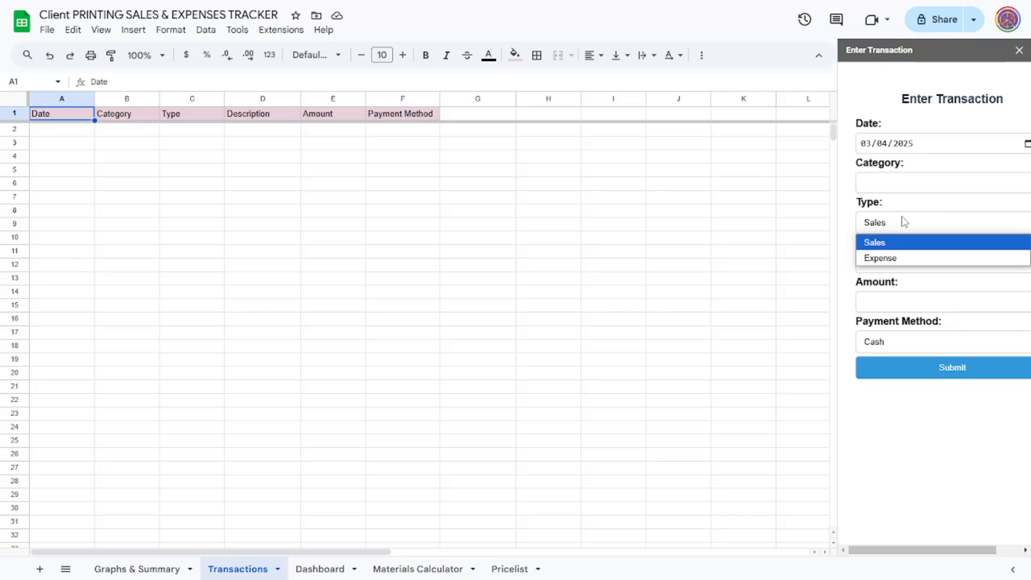
click(894, 261)
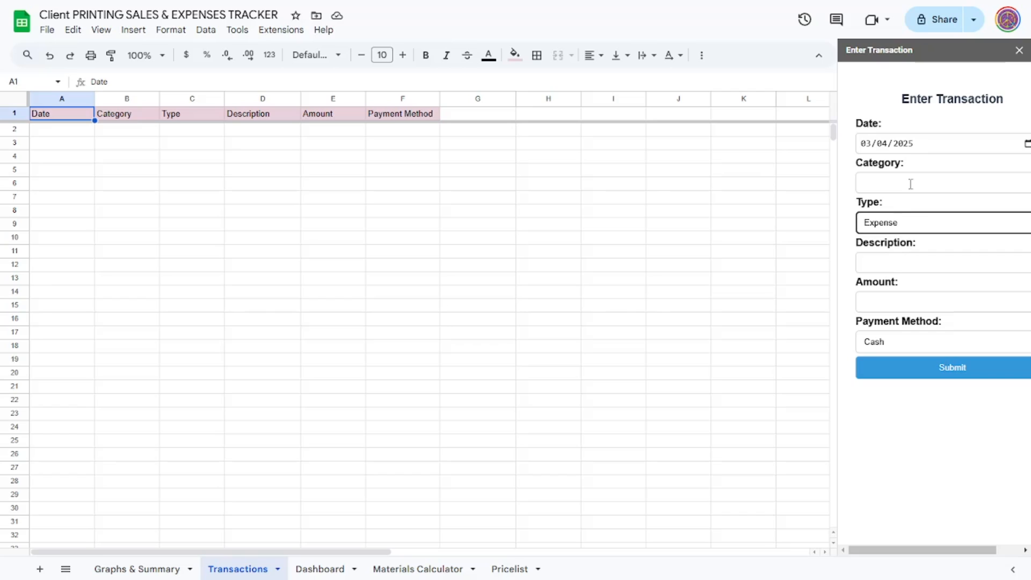
click(910, 219)
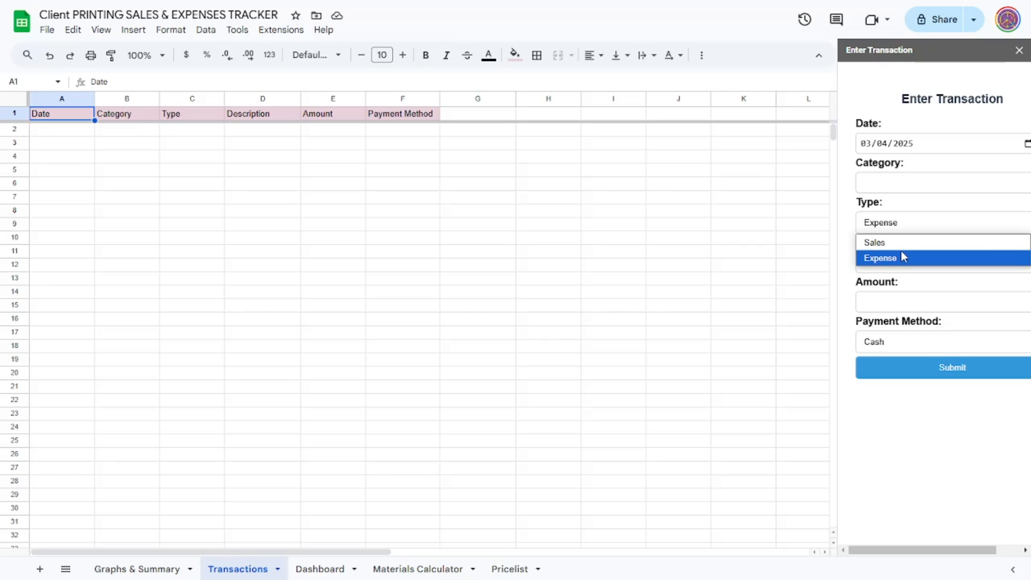
click(909, 228)
click(909, 227)
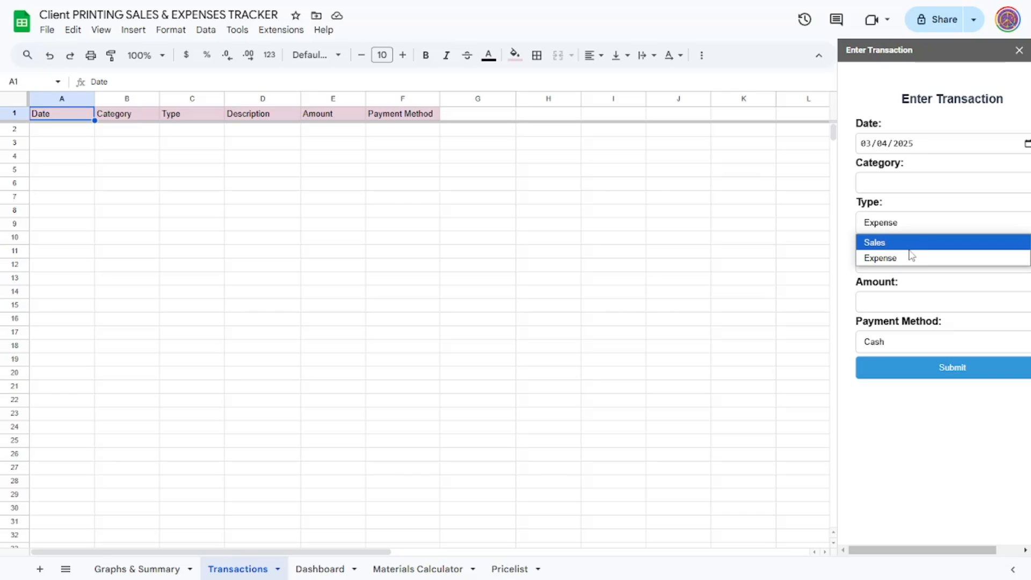
click(915, 221)
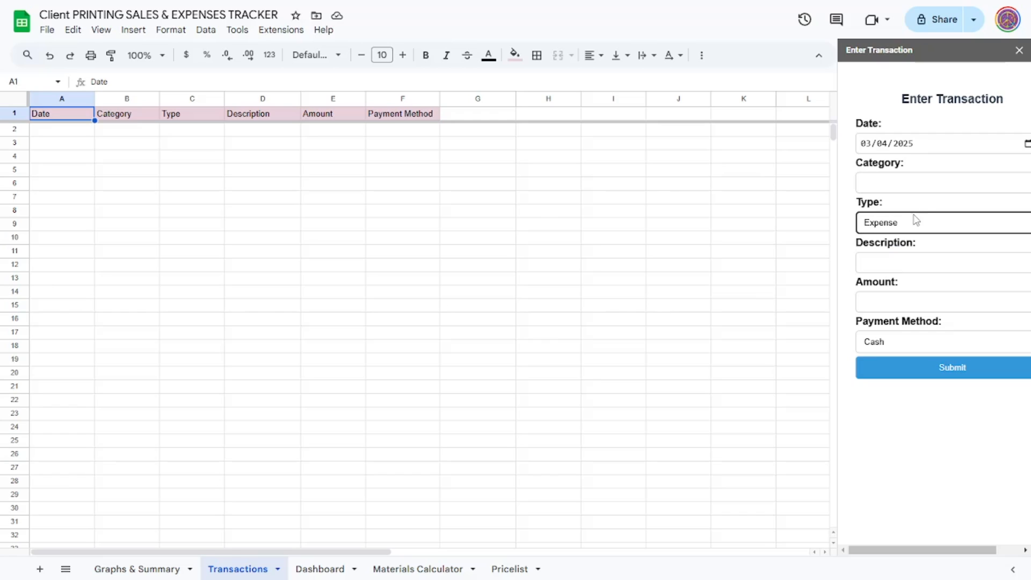
Enter ELECTRICTY as the transaction's category and MERALCO as its description.
click(900, 182)
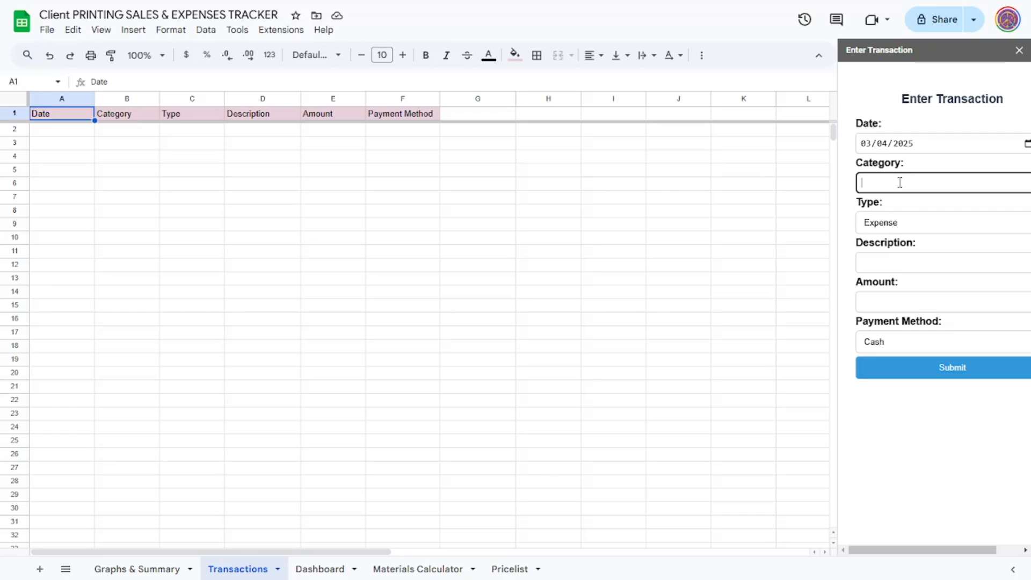
text(elec)
key(BackSpace)
key(BackSpace)
key(BackSpace)
key(BackSpace)
text(ELECTRICITY)
click(917, 262)
text(MERAL)
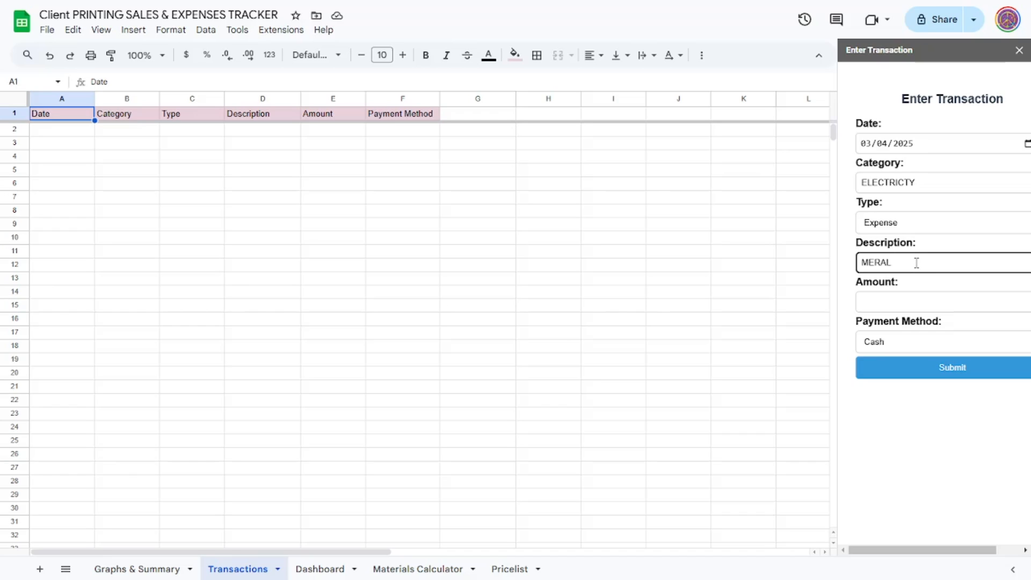
text(CO)
Set the amount to 2000 and the payment method to GCash, and submit the transaction.
click(932, 294)
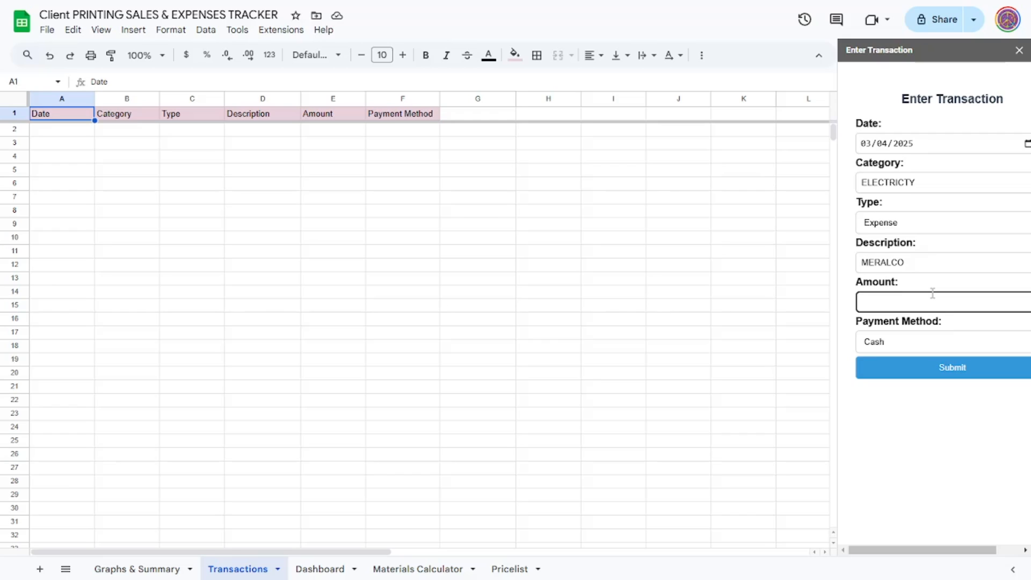
text(2000)
click(919, 344)
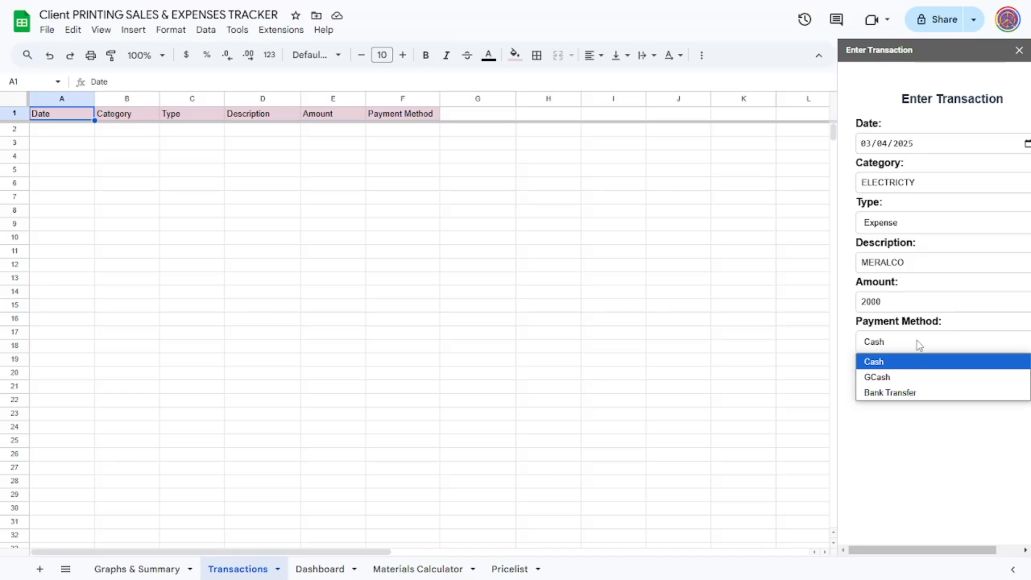
click(889, 377)
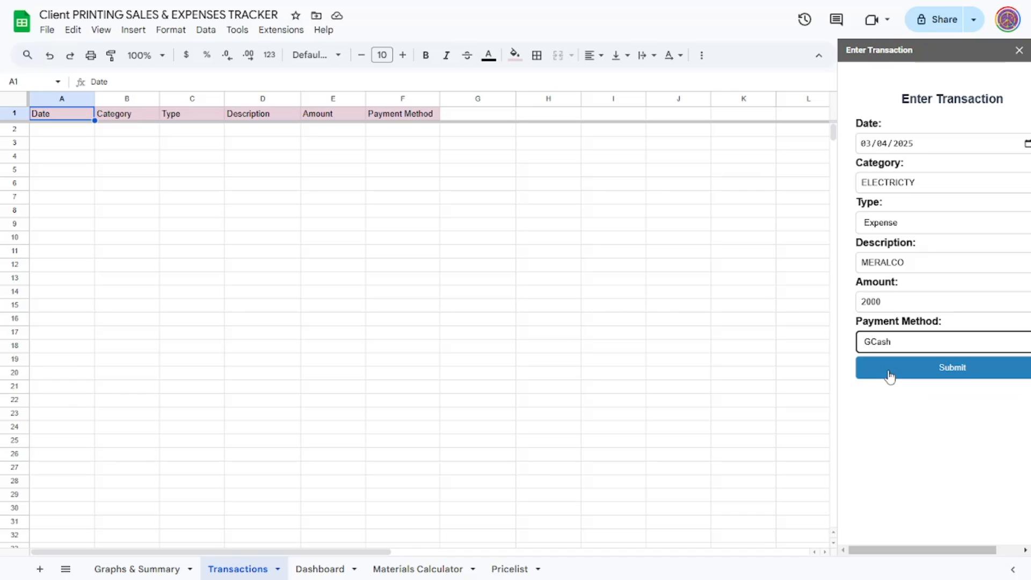
click(965, 370)
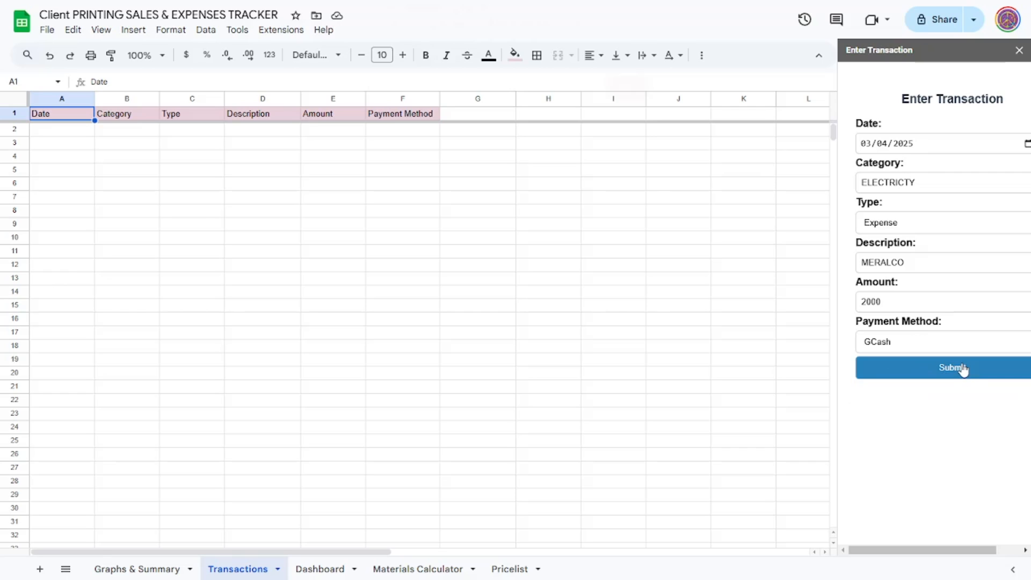
Dismiss the submission alert and review the monthly totals in the Dashboard sheet and the charts in Graphs & Summary.
click(626, 98)
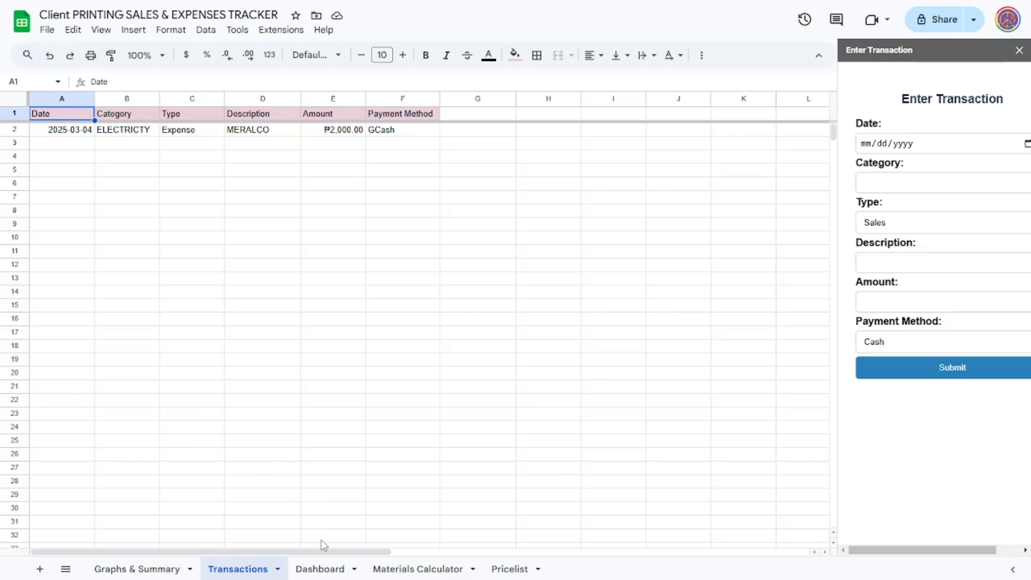
click(323, 568)
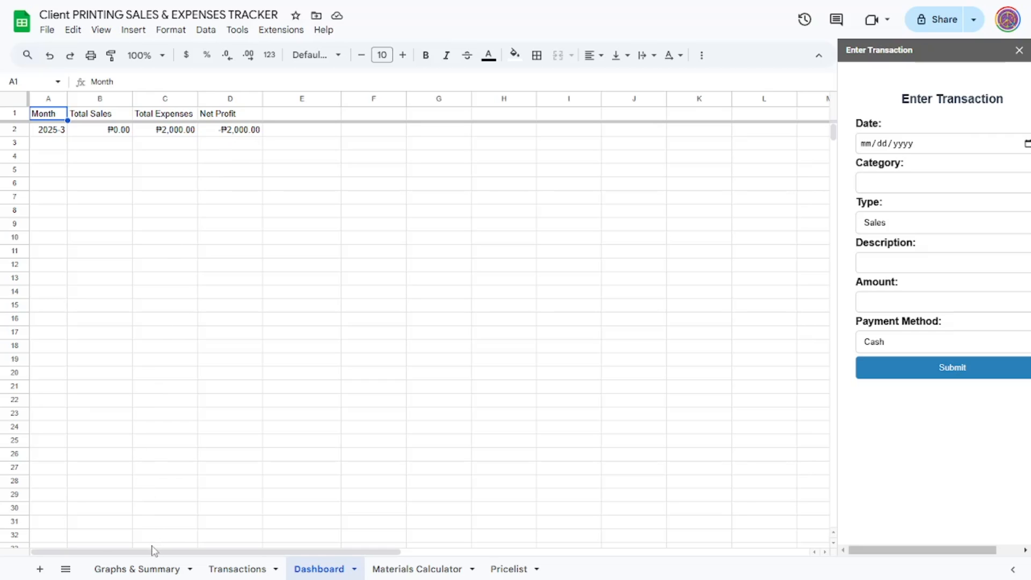
click(139, 570)
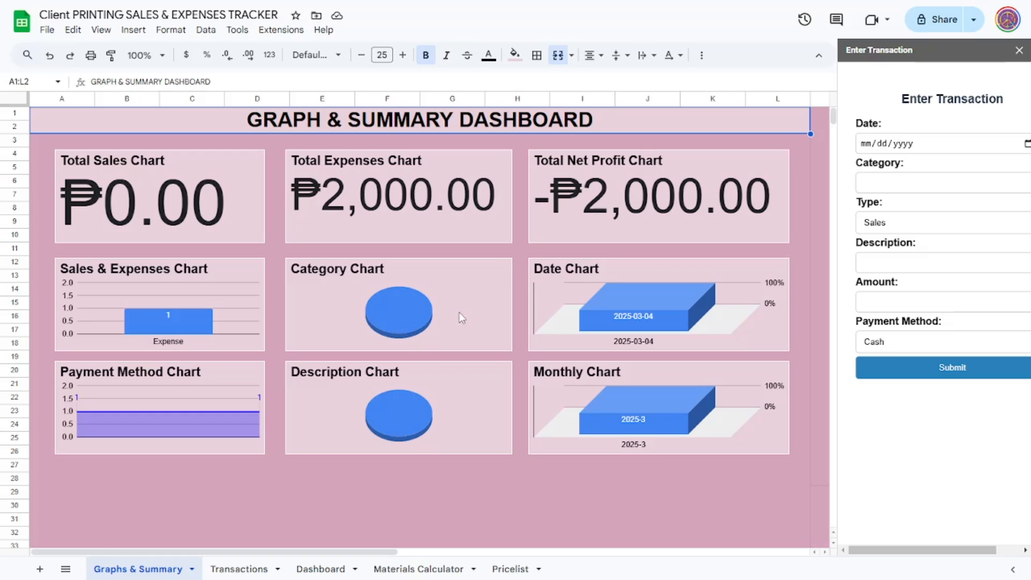
Start a new transaction dated 03/04/2025 with the category MUG and the type Sales.
click(1026, 144)
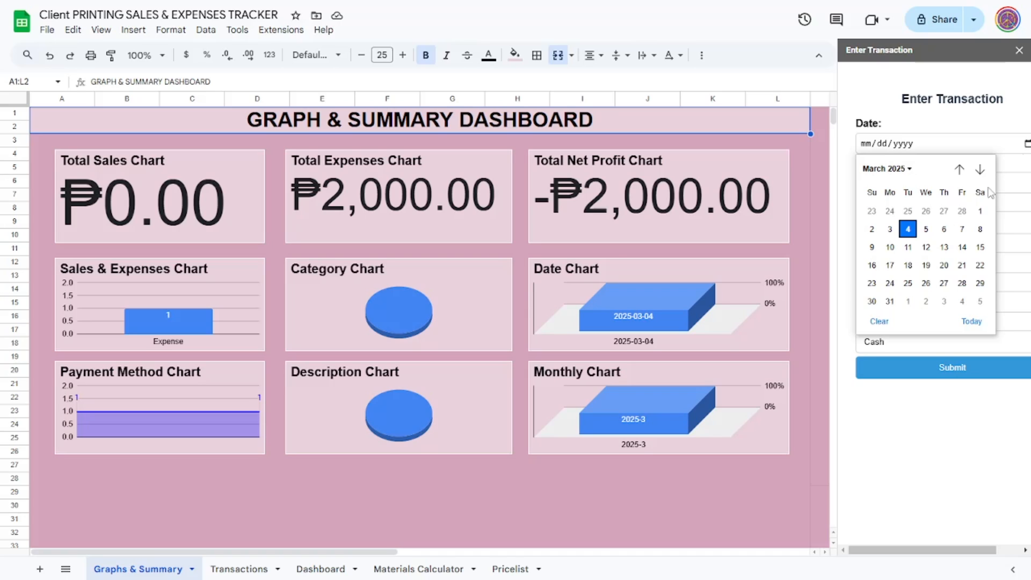
click(908, 229)
click(898, 181)
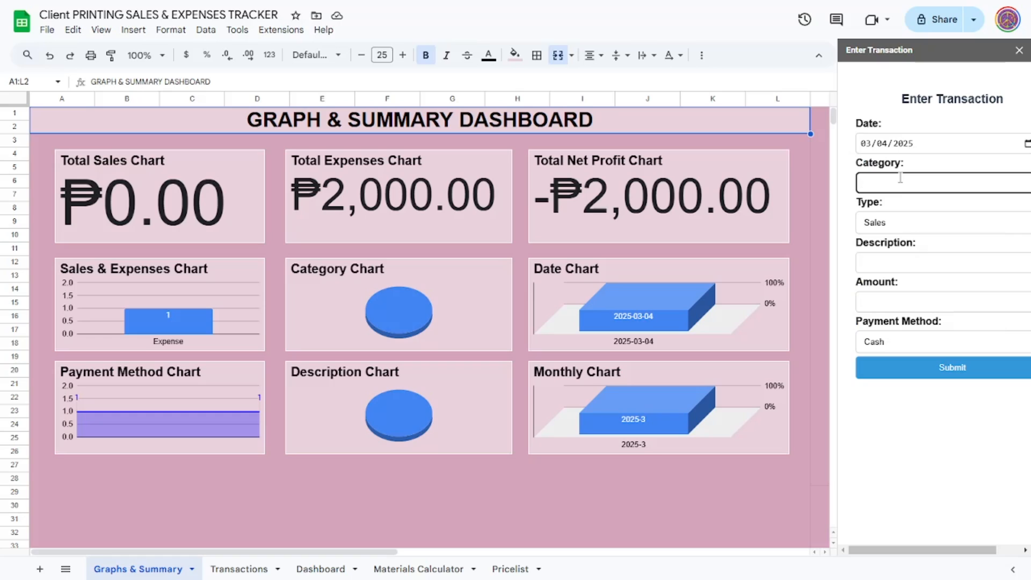
text(MUG)
click(908, 223)
click(908, 223)
Describe the mug sale as MUG PRINTING, set its amount to 5000, submit it, and dismiss the alert.
click(908, 260)
text(MUG PRINTING)
click(907, 308)
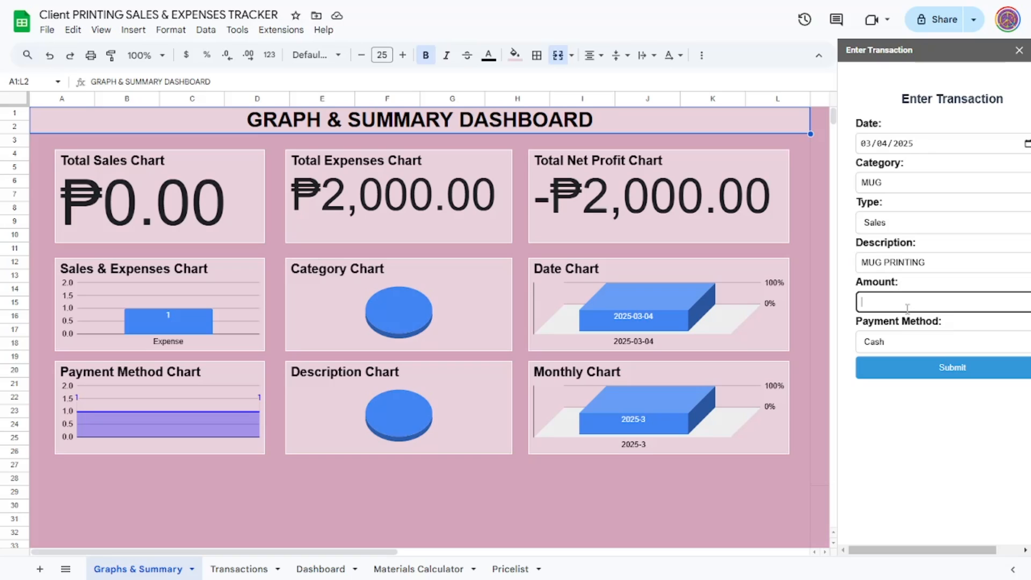
text(5000)
click(950, 370)
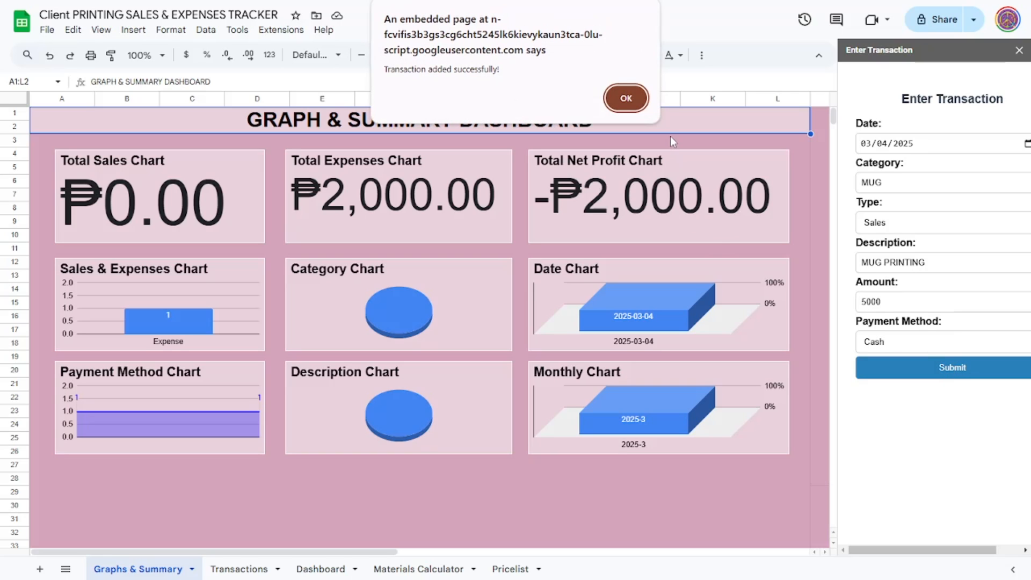
click(639, 101)
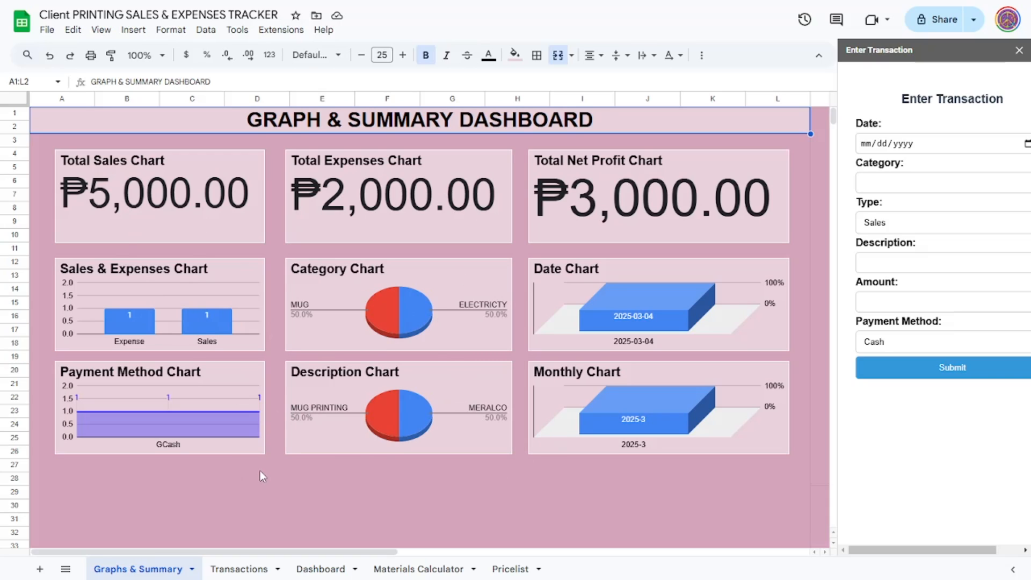
Check the mug sale's row in the Transactions sheet and return to the Graphs & Summary charts.
click(236, 569)
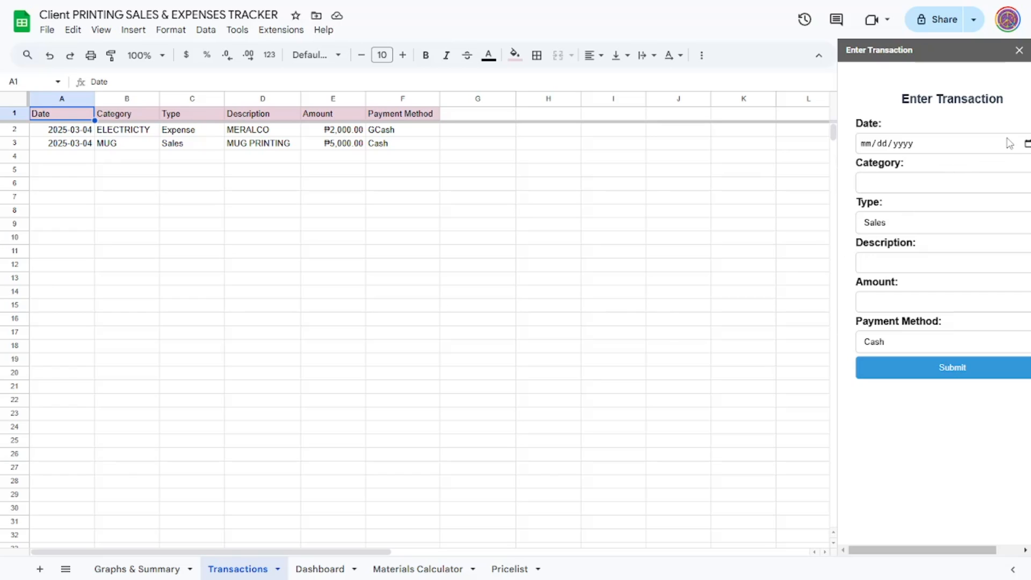
click(319, 174)
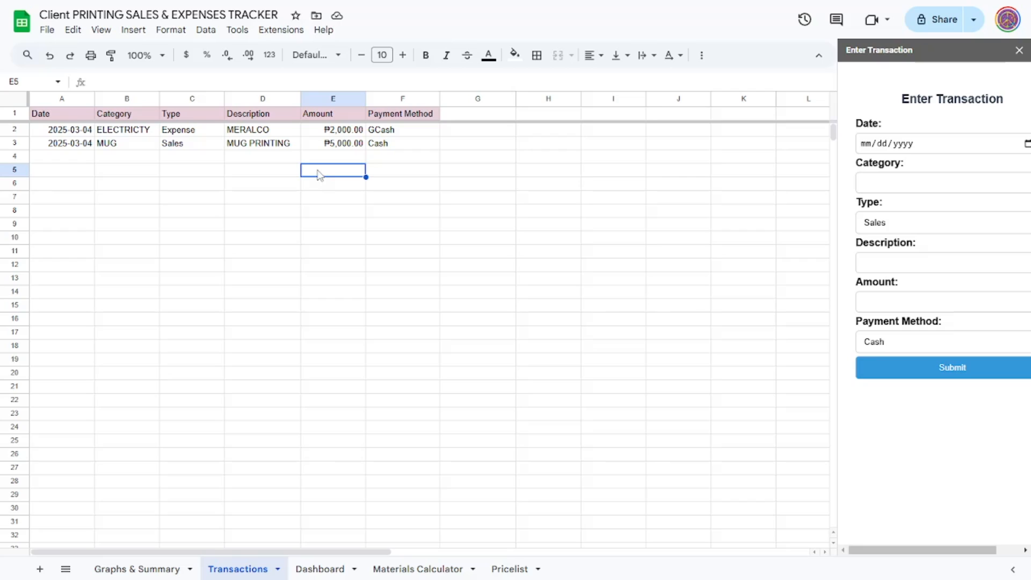
click(312, 214)
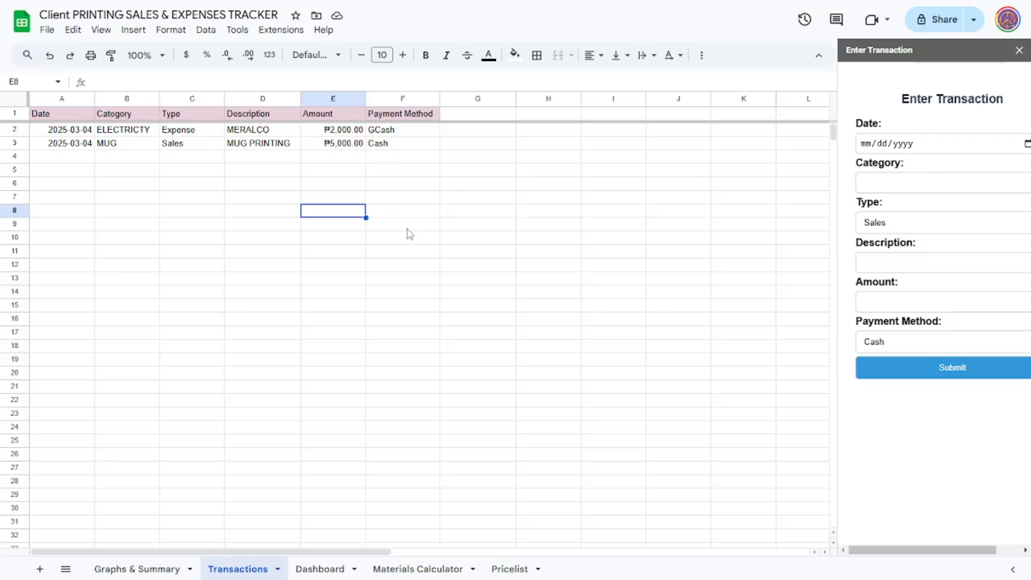
click(163, 568)
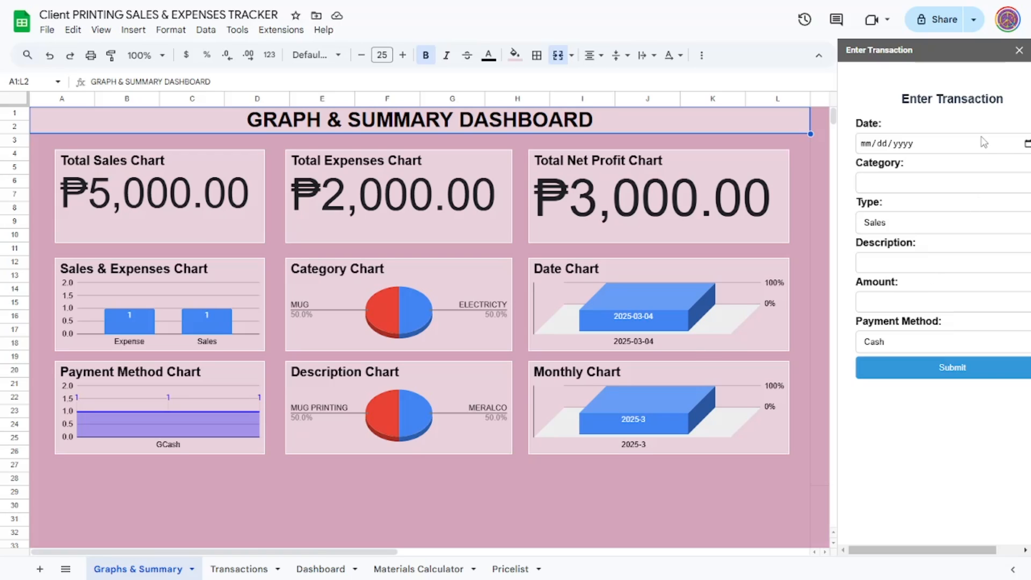
Set the next transaction's date to 03/04/2025 and its type to Expense.
click(1027, 144)
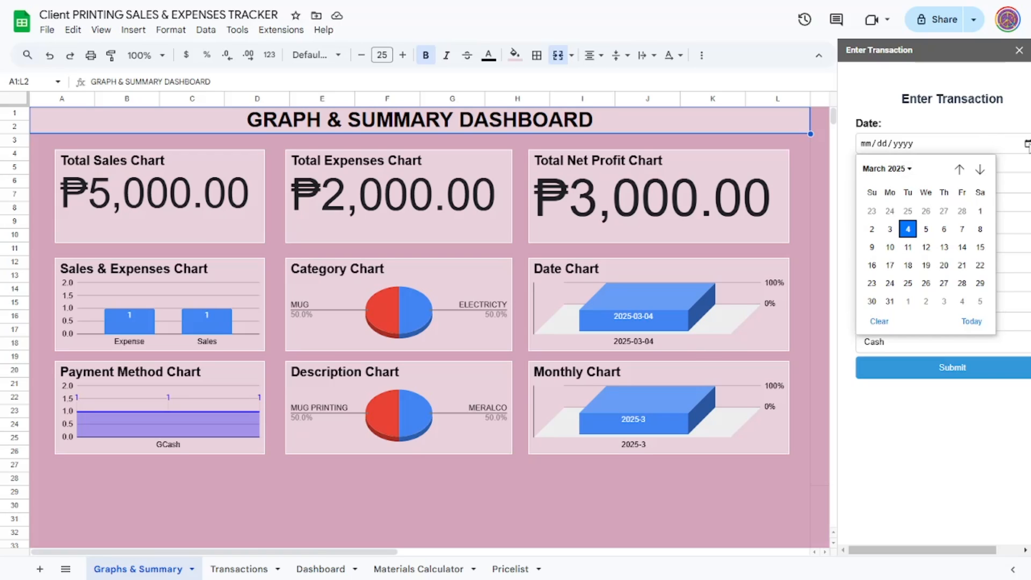
click(909, 231)
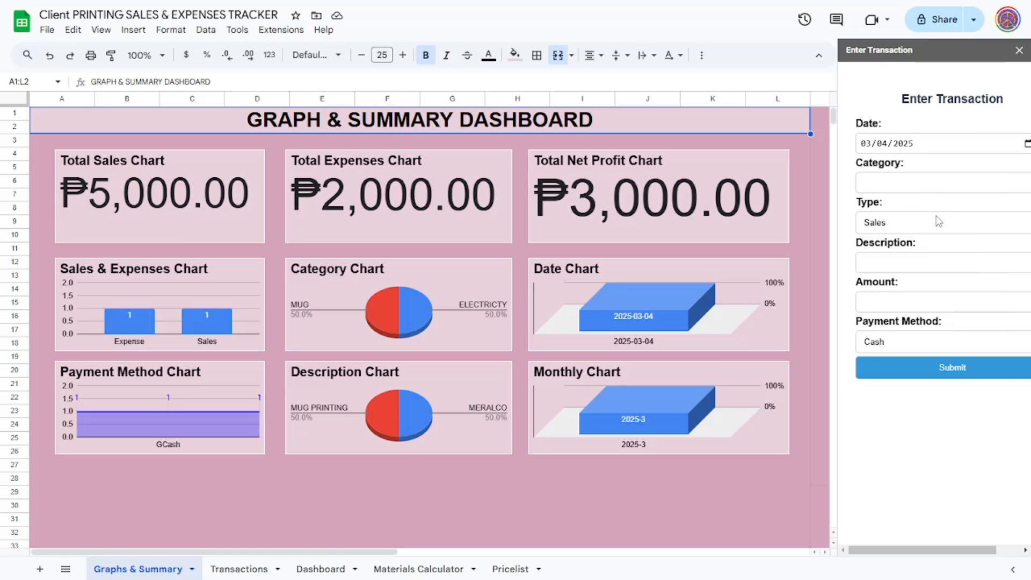
click(937, 222)
click(902, 260)
Enter INTERNET as the expense's category, correcting the misspelled text.
click(908, 189)
text(INETRNE)
key(BackSpace)
key(BackSpace)
key(BackSpace)
key(BackSpace)
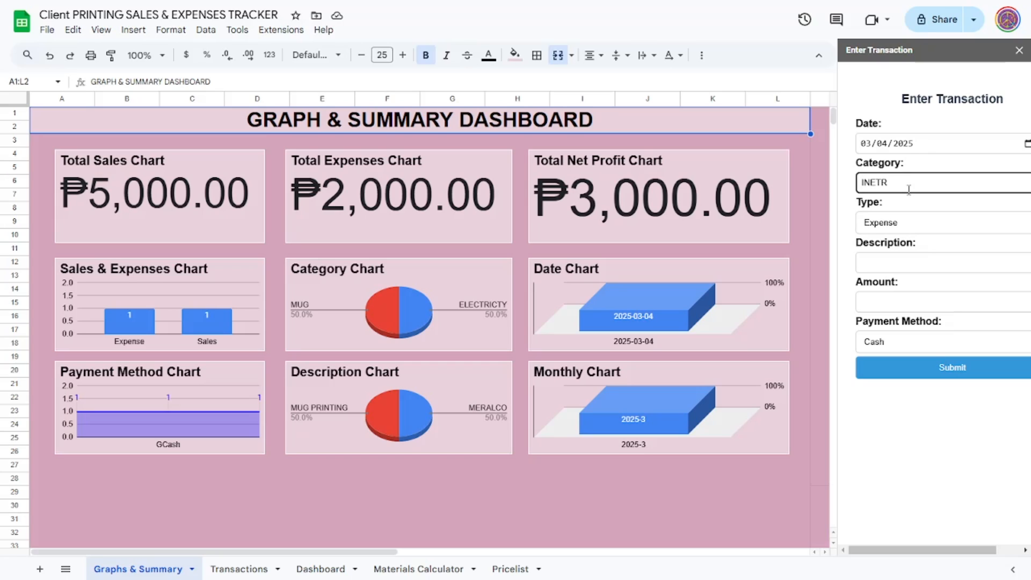
text(R)
key(BackSpace)
key(BackSpace)
text(TERNET)
Enter CONVERGE as the internet expense's description, correcting the spelling.
click(924, 260)
text(CON)
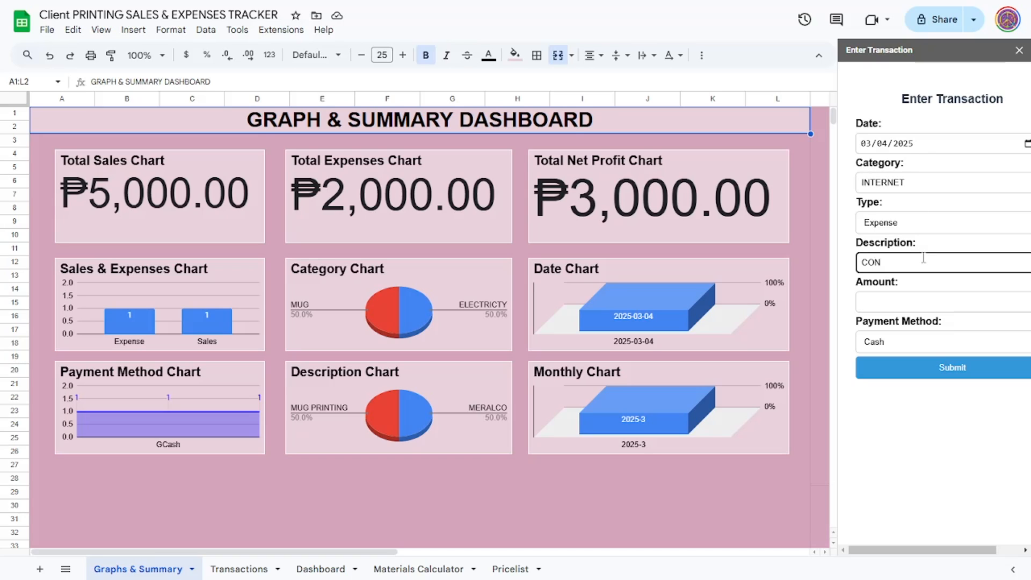
text(VEGE)
key(BackSpace)
key(BackSpace)
key(BackSpace)
key(BackSpace)
text(CERGE)
key(BackSpace)
key(BackSpace)
key(BackSpace)
key(BackSpace)
key(BackSpace)
text(VERGE)
Set the internet expense's amount to 1500 and payment method to Bank Transfer, submit it, and dismiss the alert.
click(934, 301)
text(1500)
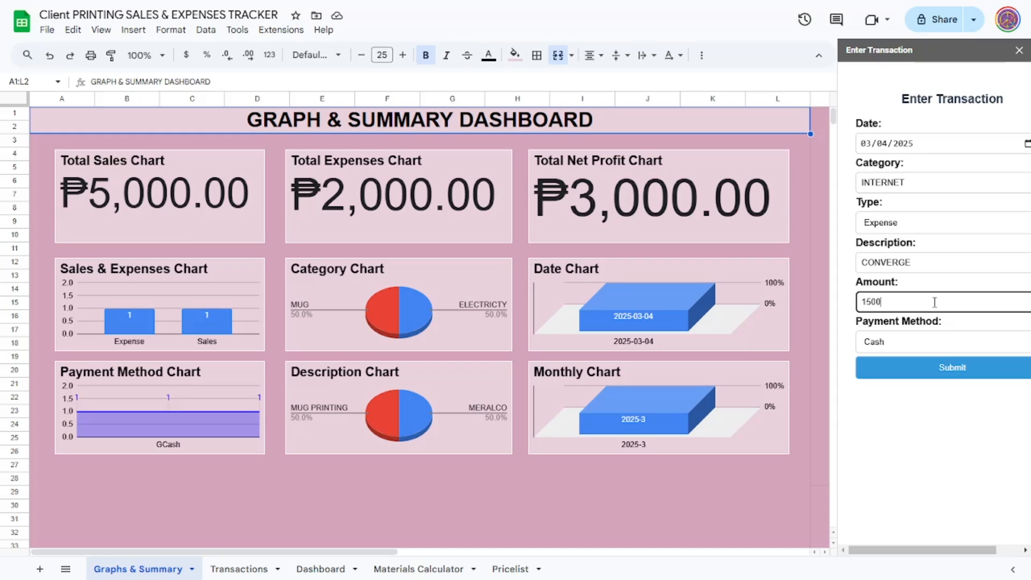
click(933, 346)
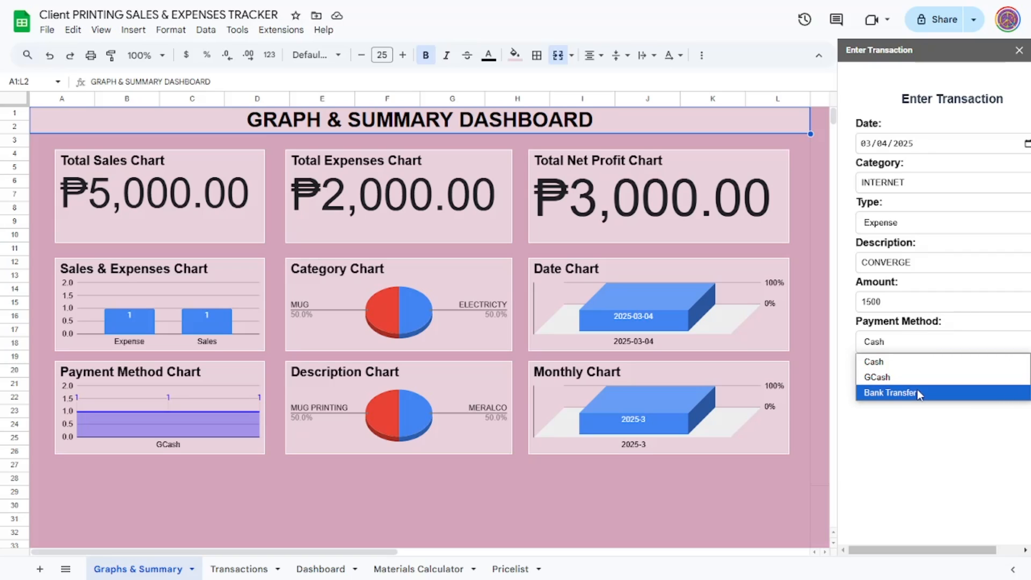
click(918, 393)
click(927, 376)
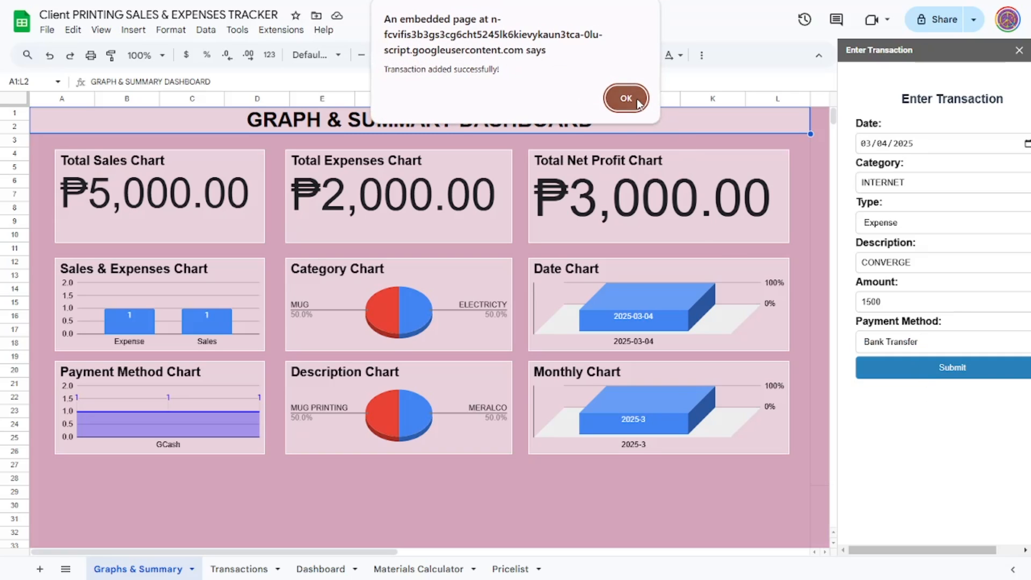
click(626, 98)
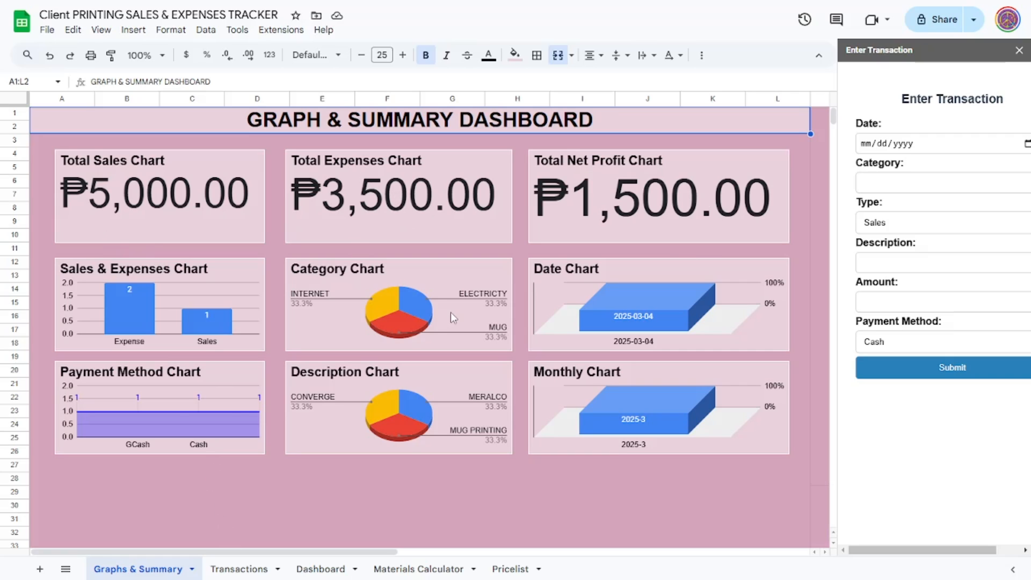
Check the internet expense in the Transactions sheet, the Graphs & Summary charts, and the Dashboard's monthly totals.
click(236, 572)
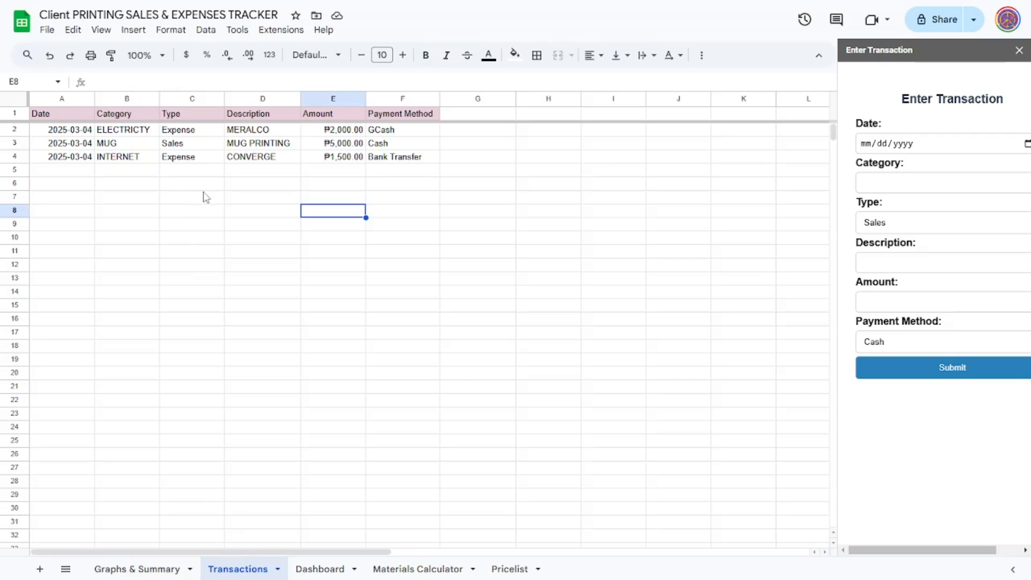
click(342, 174)
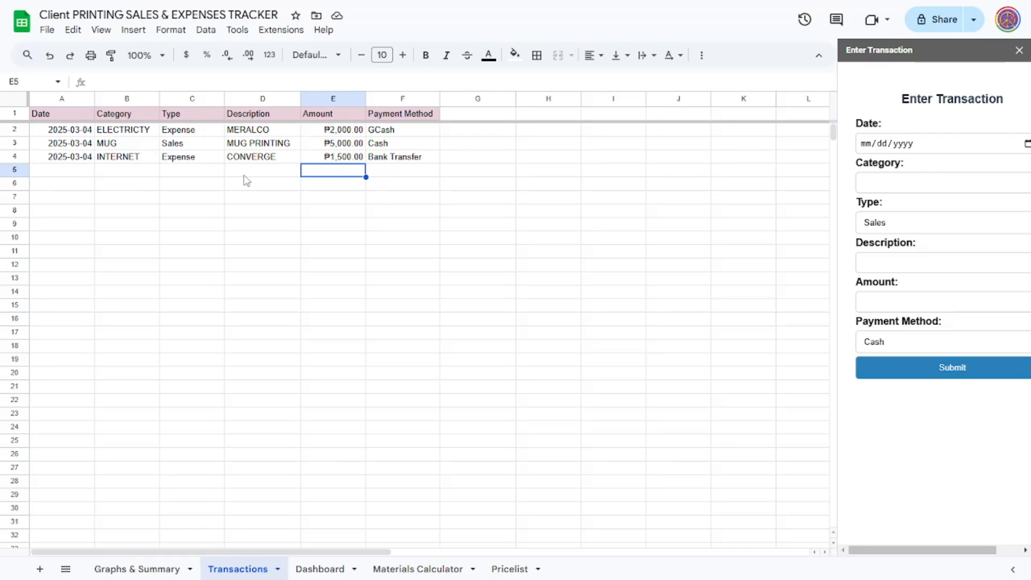
click(155, 567)
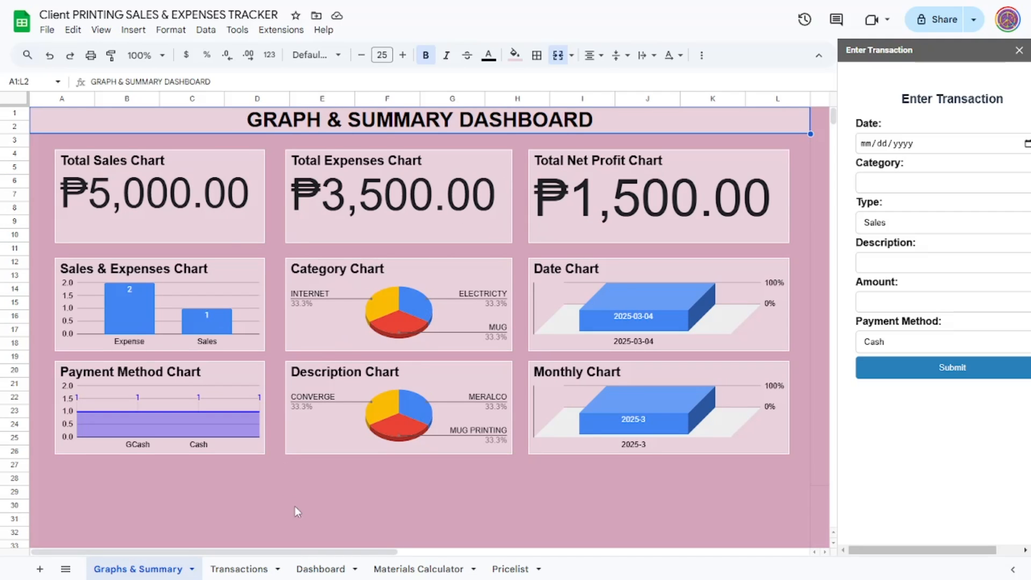
click(323, 569)
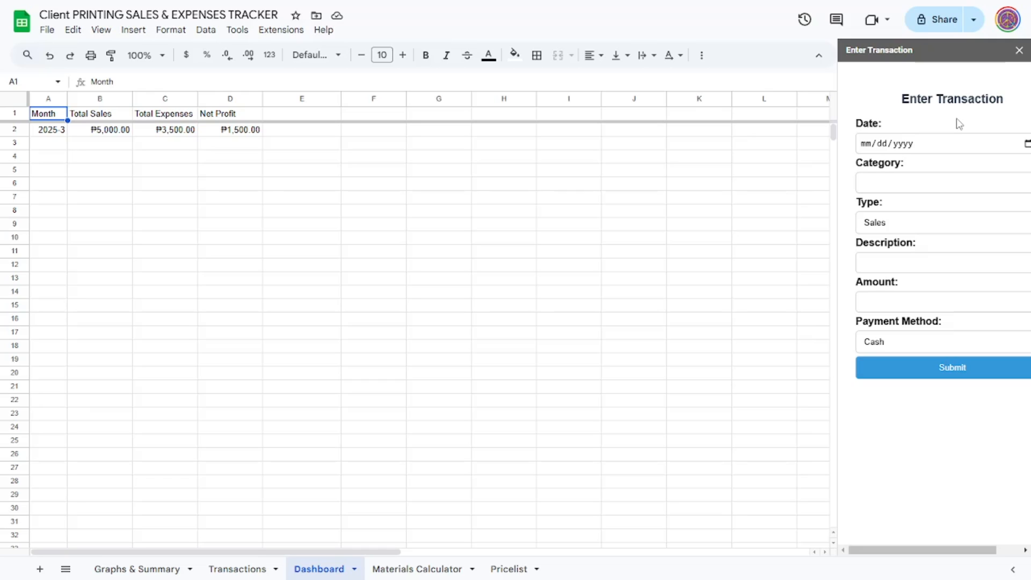
Compare the recorded transactions with the summary sheets, glance at the Materials Calculator, and return to the Transactions sheet.
click(171, 567)
click(318, 569)
click(235, 569)
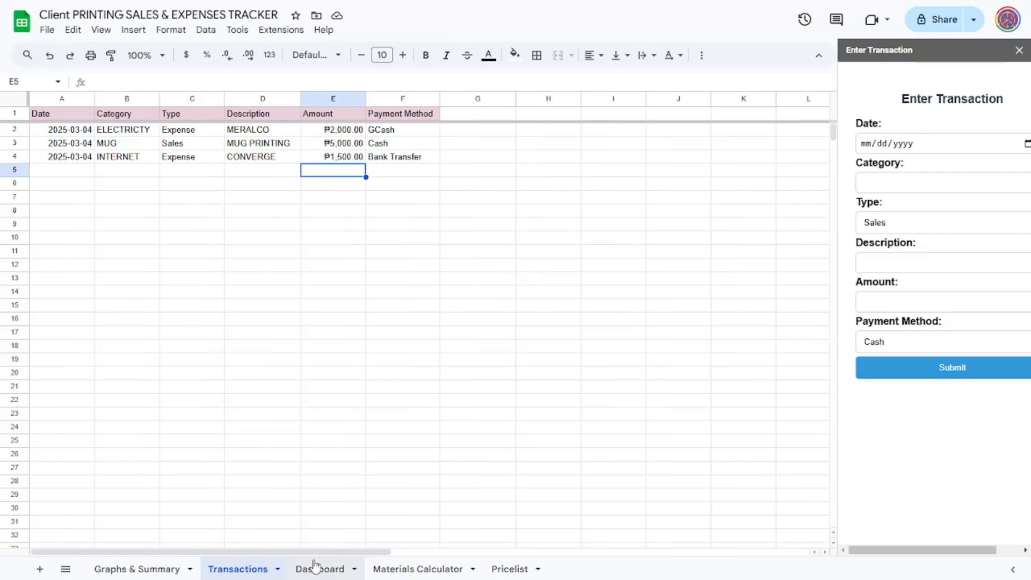
click(329, 570)
click(404, 571)
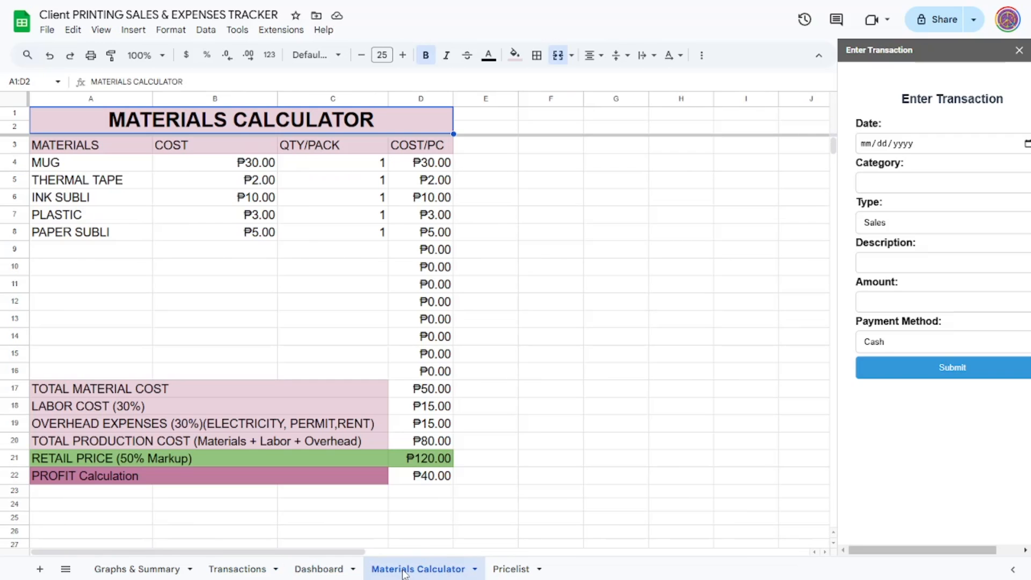
click(234, 572)
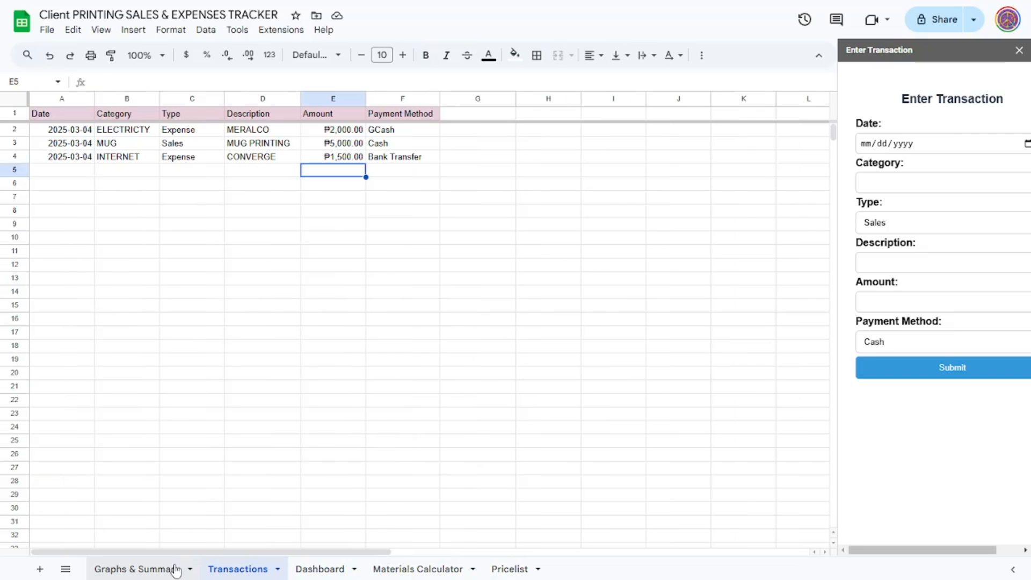
click(105, 185)
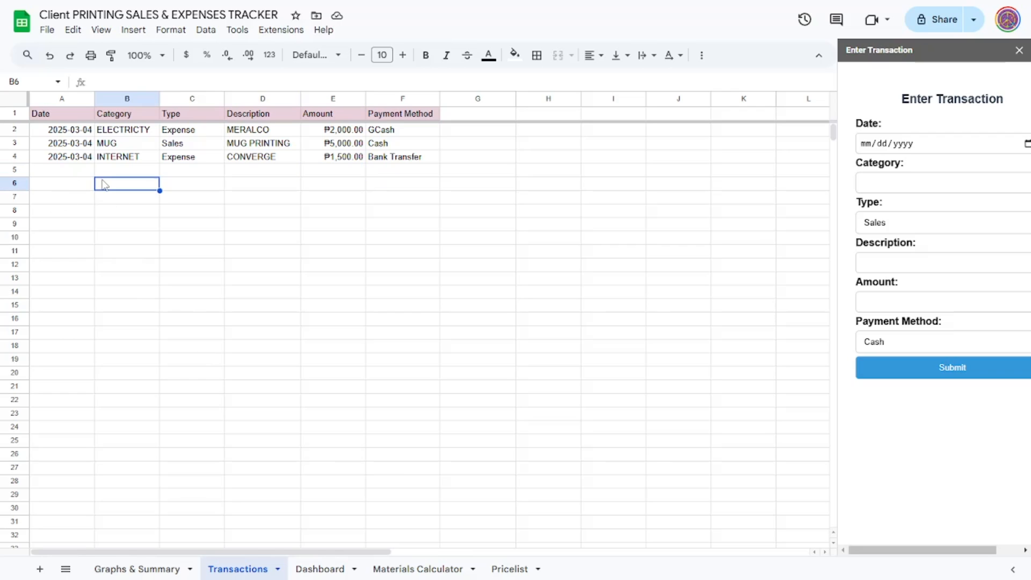
click(334, 569)
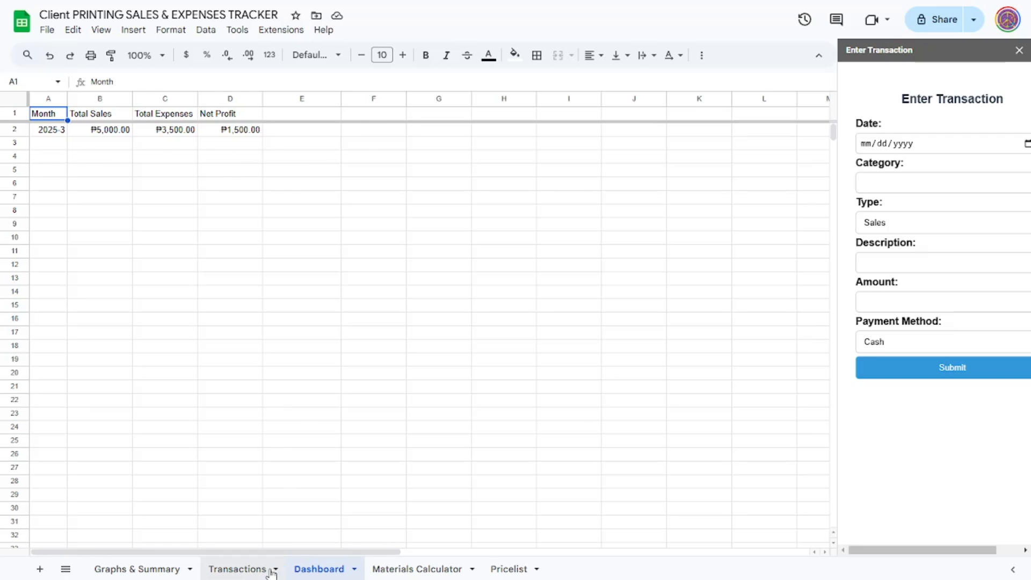
click(248, 569)
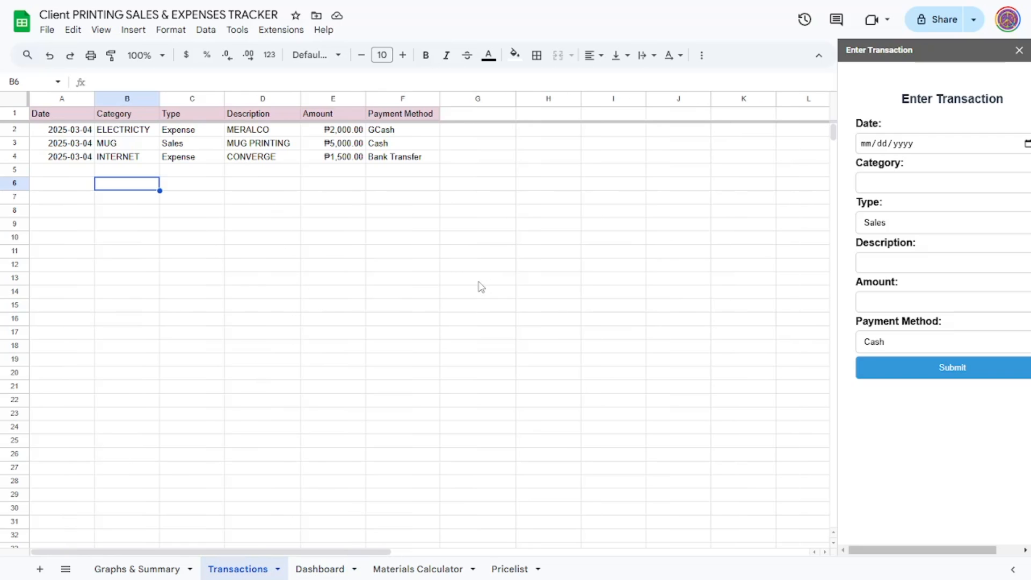
Start another transaction dated 03/04/2025 with the category SUPPLIES and the type Expense.
click(1027, 145)
click(913, 228)
click(926, 186)
text(SUPPLIES)
click(921, 230)
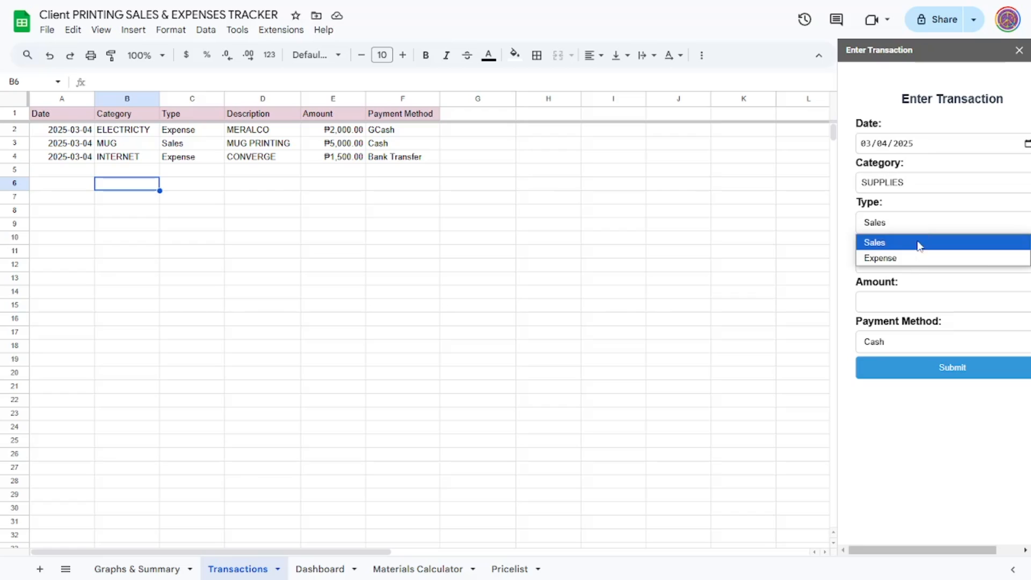
click(916, 258)
Describe the supplies expense as BOND PAPER with amount 205 and payment method Cash, submit it, and dismiss the alert.
click(915, 262)
text(BOND PAPER)
click(942, 301)
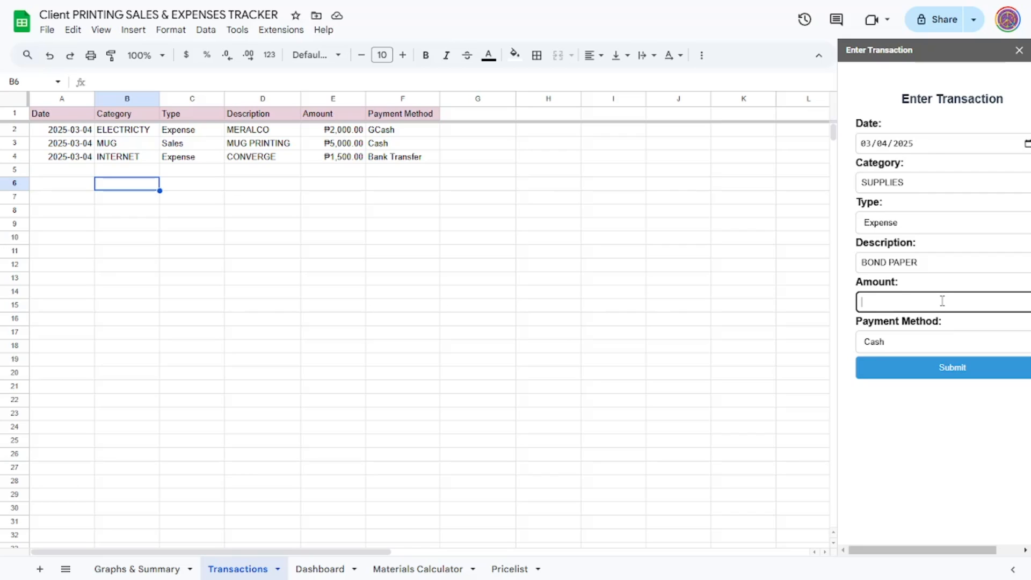
text(205)
click(924, 349)
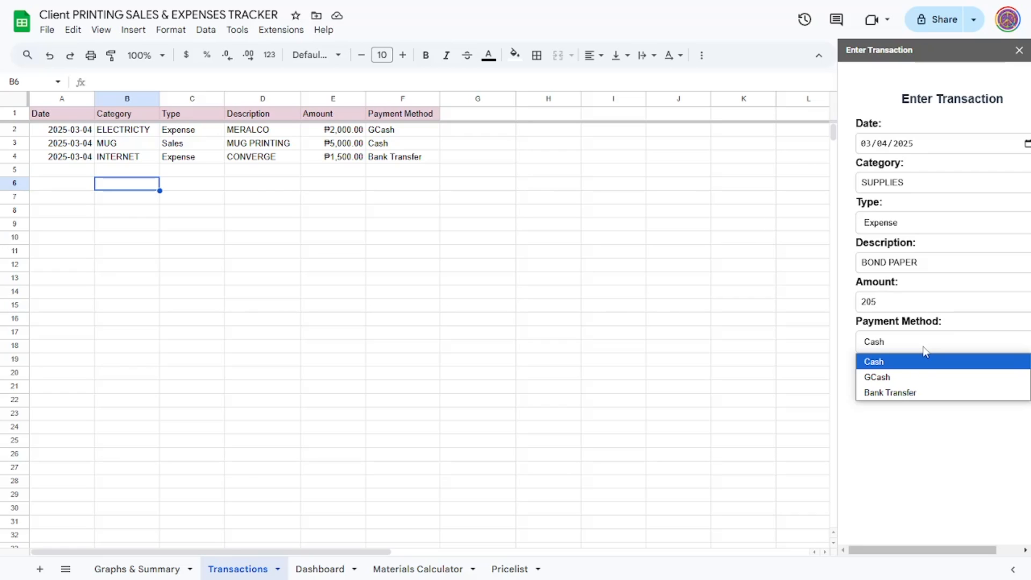
click(917, 362)
click(930, 367)
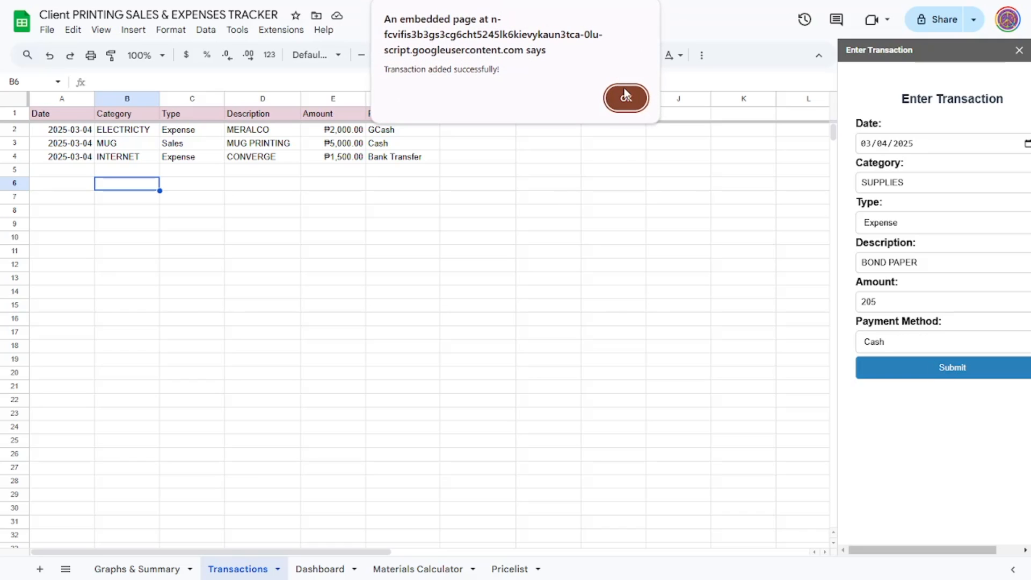
click(626, 96)
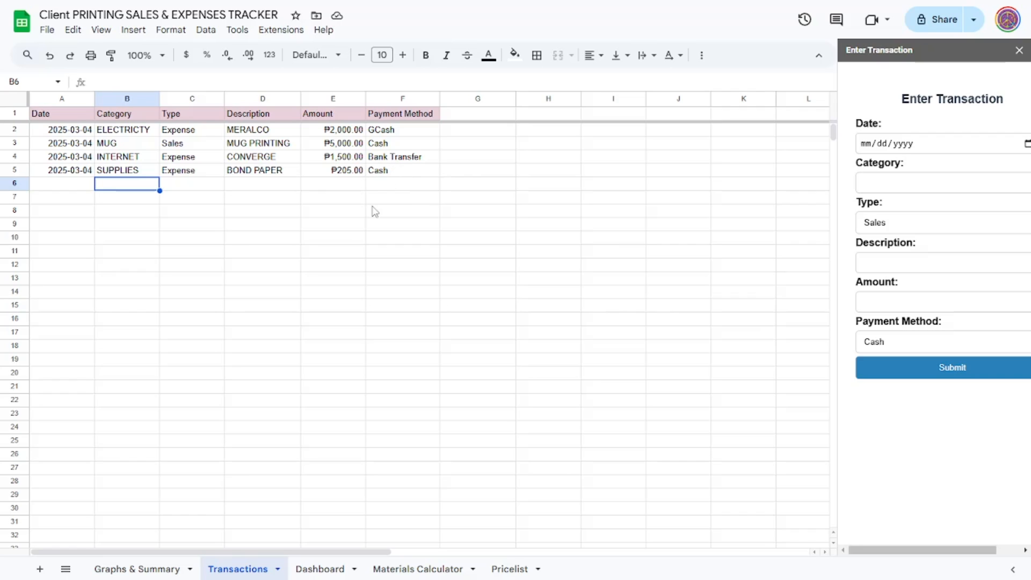
Check the Dashboard's monthly totals against the Graphs & Summary charts and the Transactions sheet after the supplies expense.
click(322, 568)
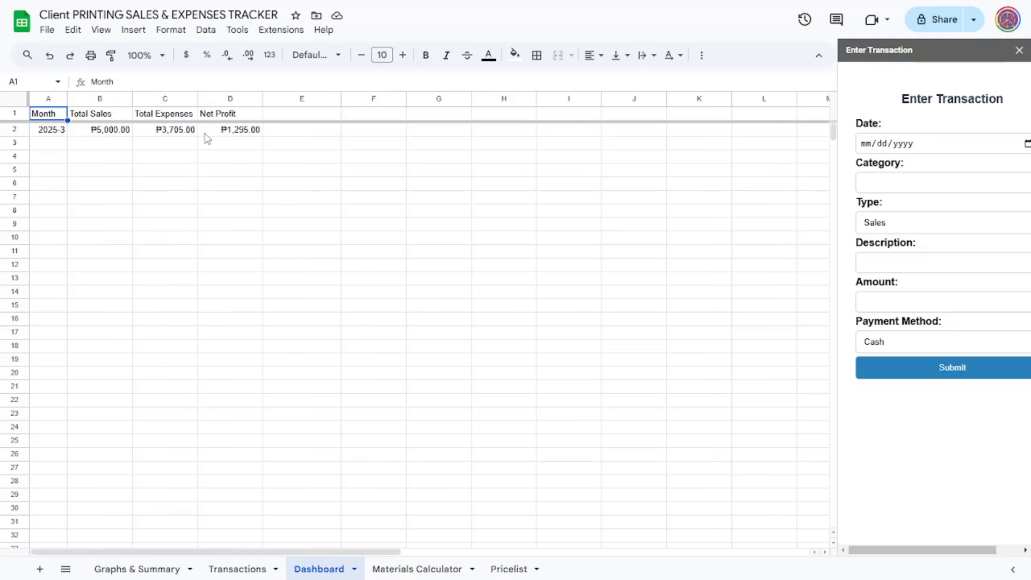
click(142, 568)
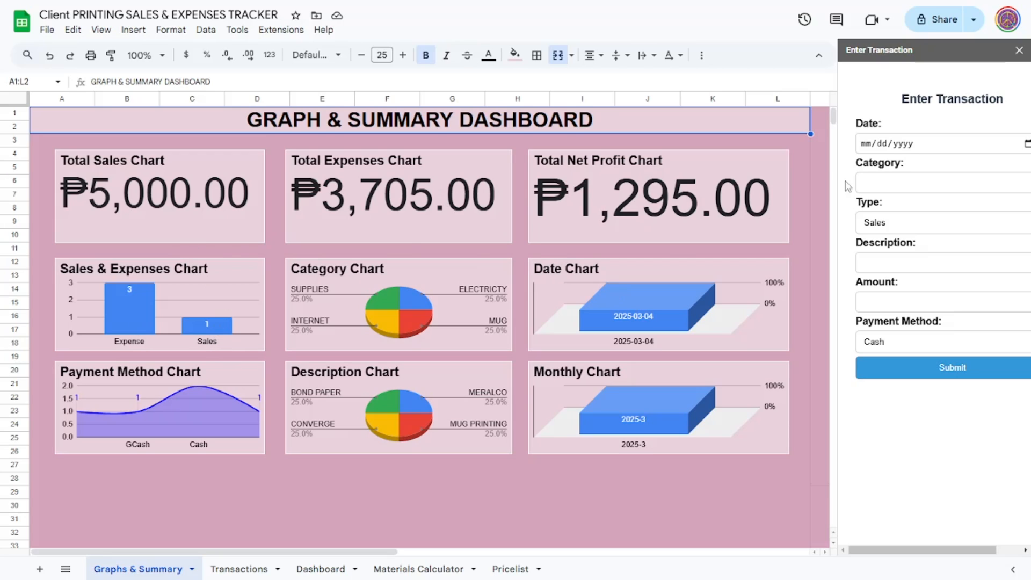
click(253, 568)
click(319, 571)
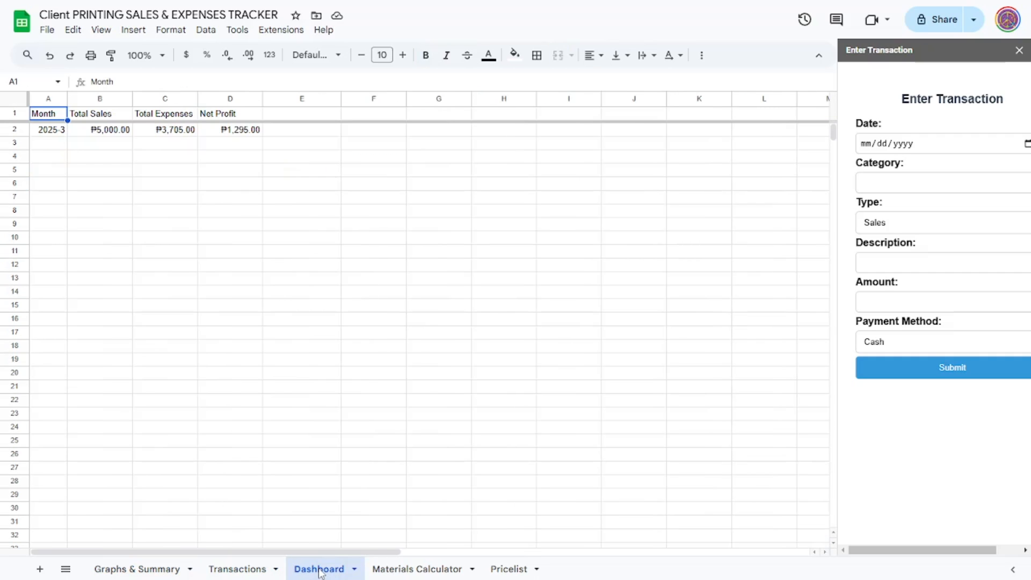
Open the Materials Calculator sheet, close the Enter Transaction form, and check the MUG material's quantity per pack.
click(406, 568)
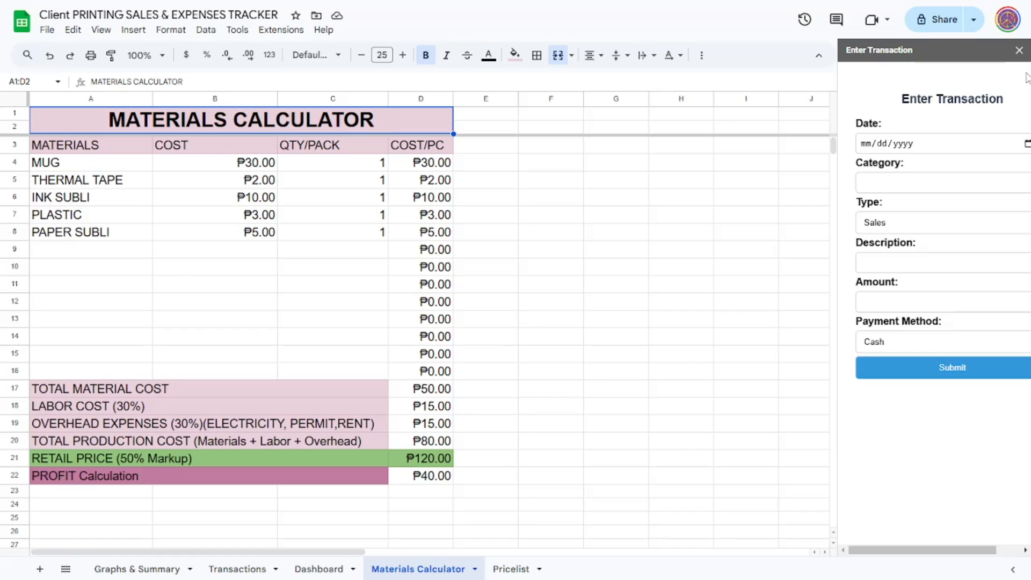
click(1019, 51)
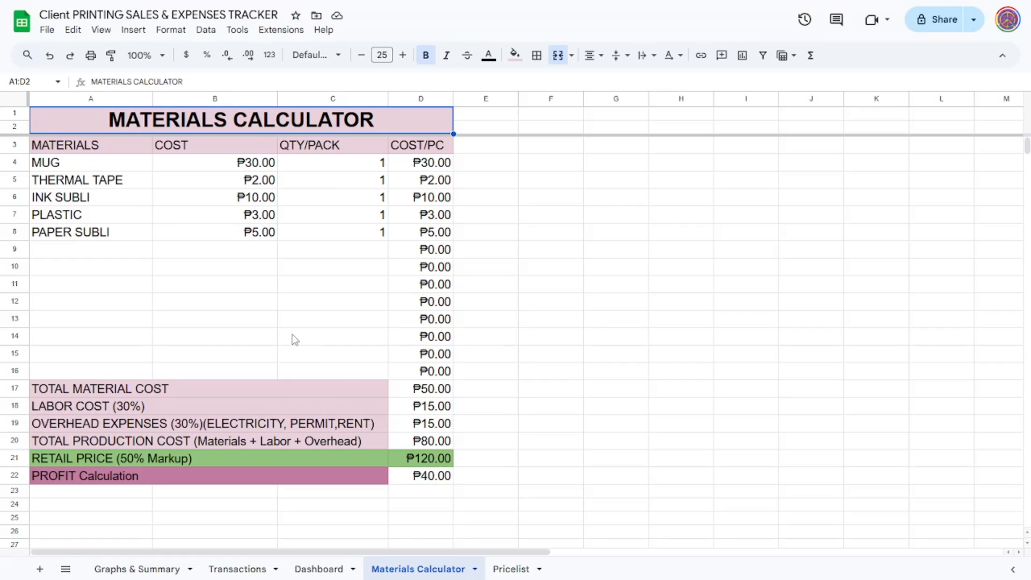
click(104, 166)
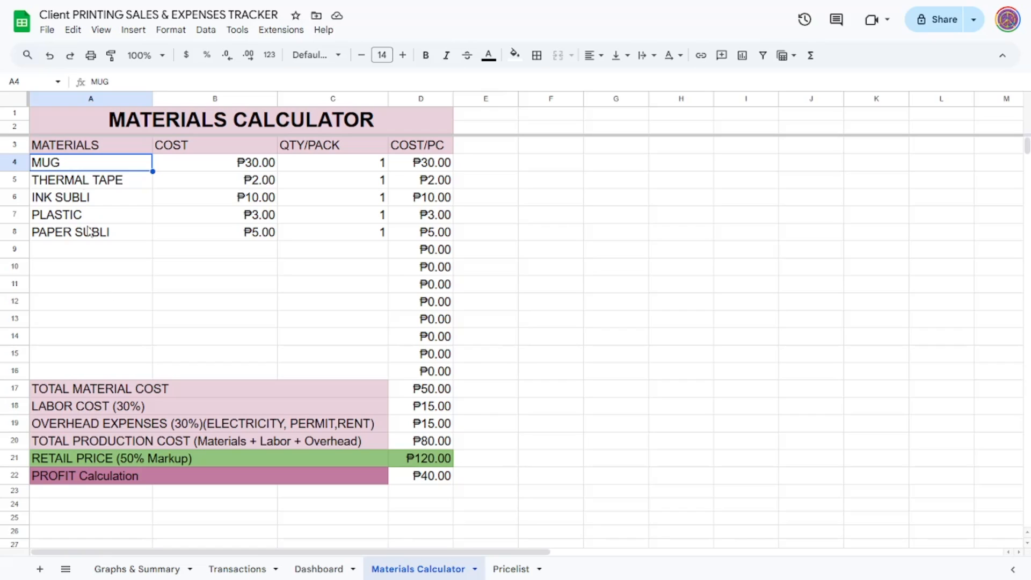
click(100, 217)
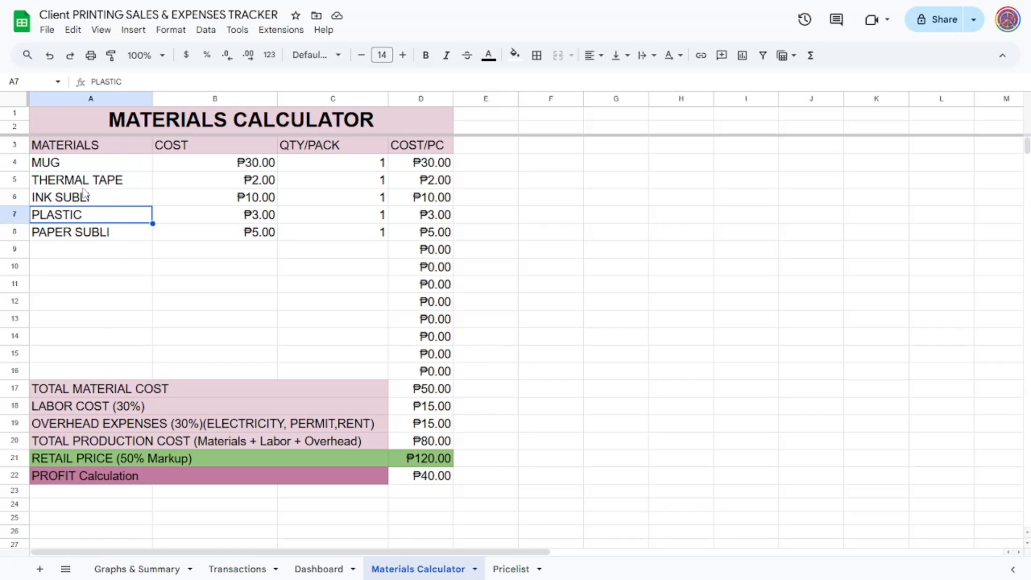
click(76, 167)
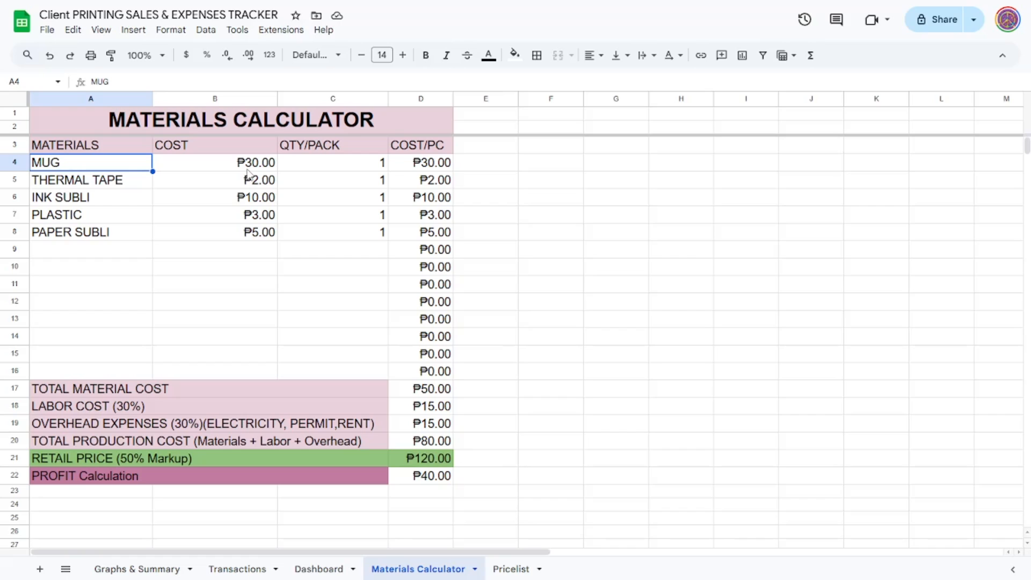
click(379, 166)
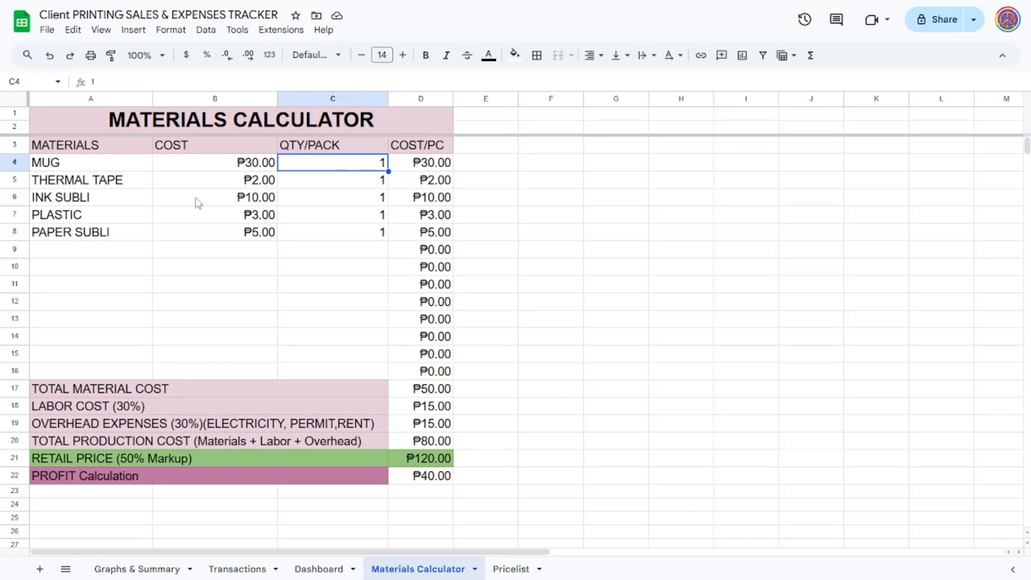
Examine the costs and pack quantities of THERMAL TAPE, INK SUBLI, PLASTIC and PAPER SUBLI in the Materials Calculator.
click(62, 186)
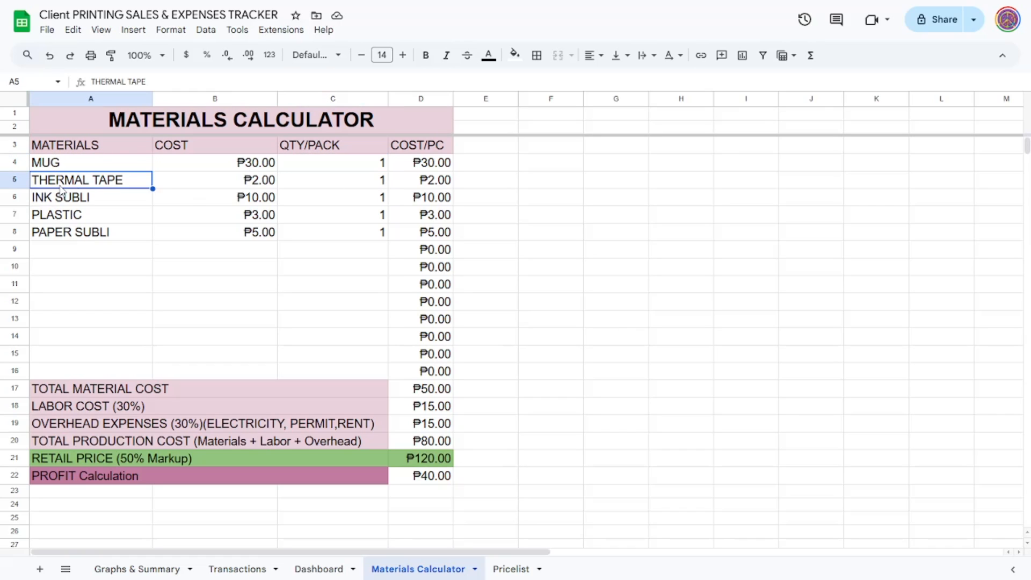
click(258, 187)
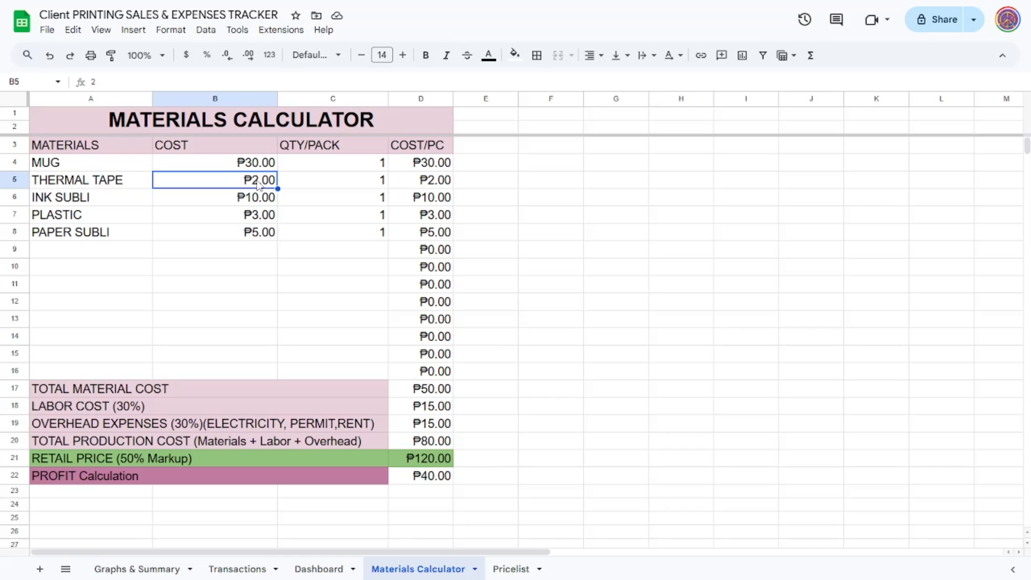
click(349, 188)
click(112, 199)
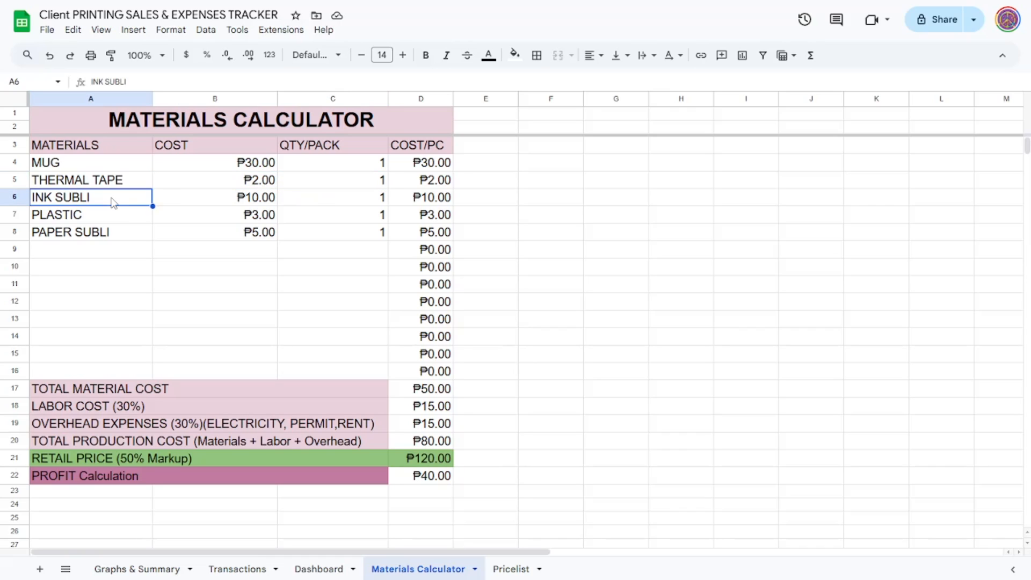
click(260, 203)
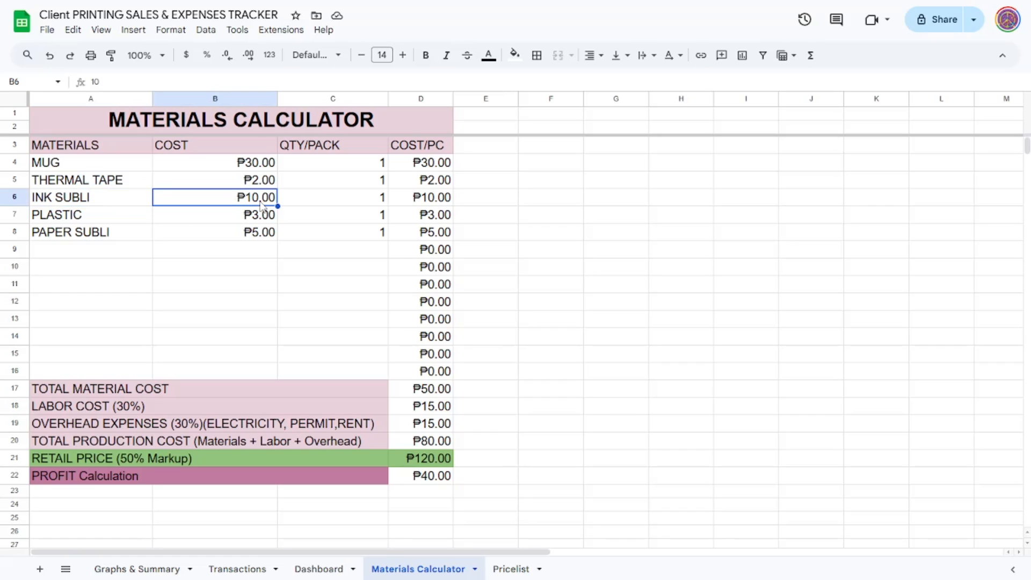
click(367, 204)
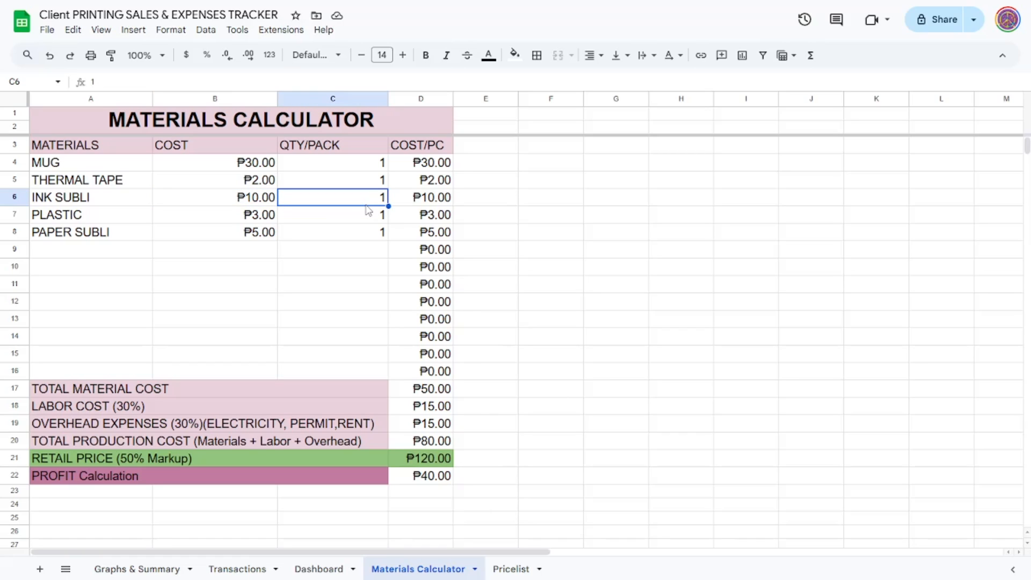
click(79, 220)
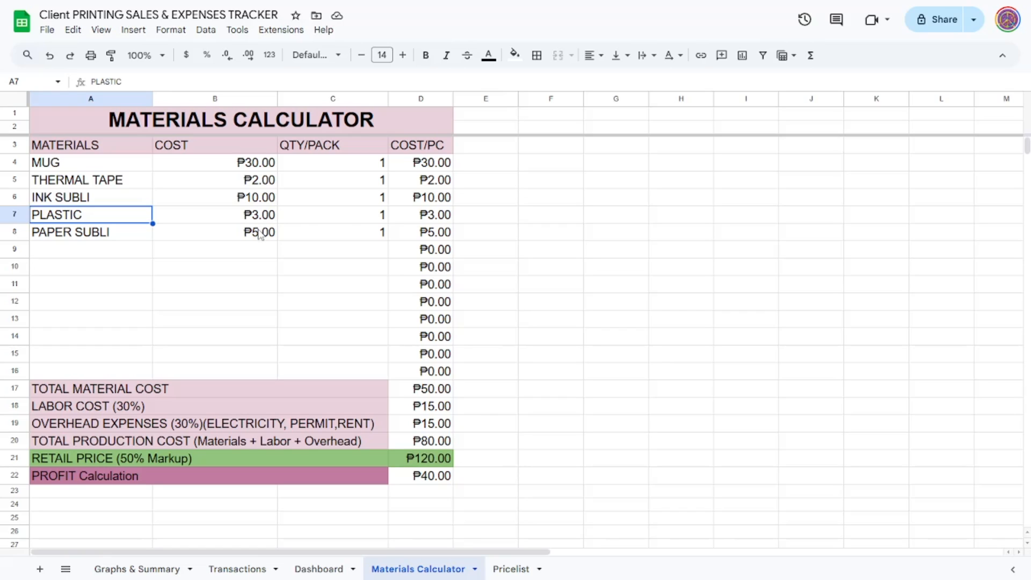
click(381, 220)
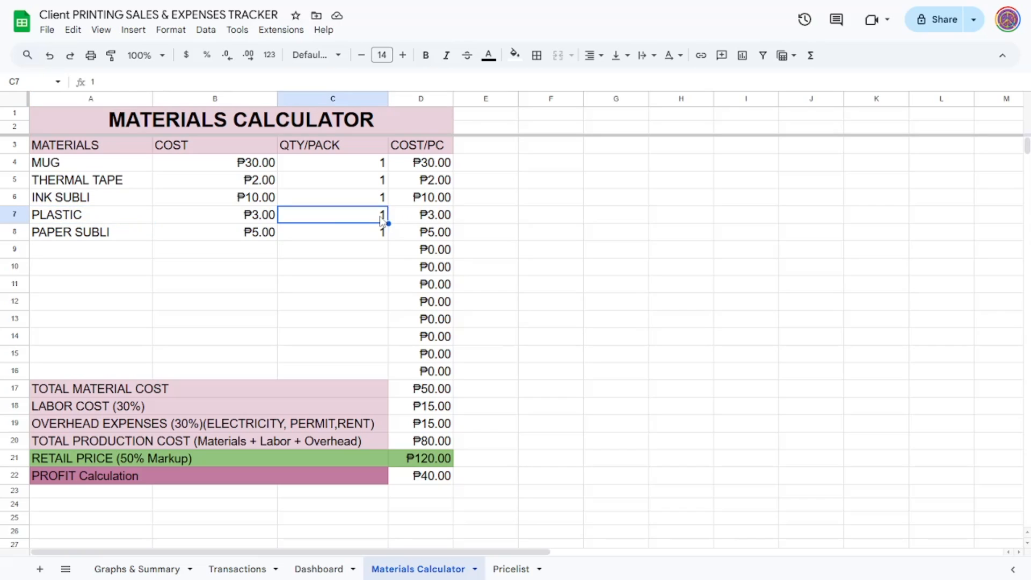
click(95, 239)
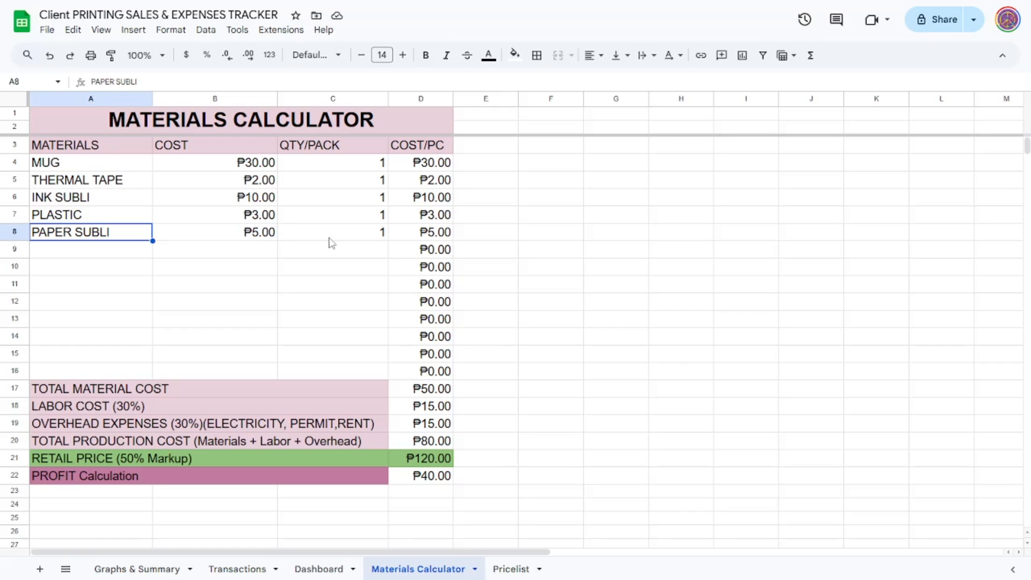
click(383, 235)
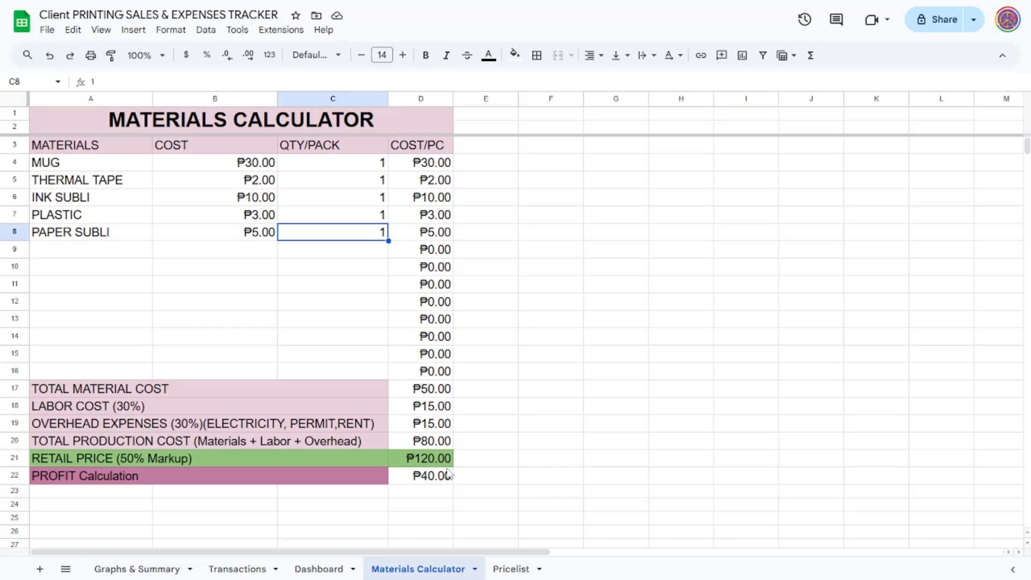
Add the material BOX below PAPER SUBLI in the Materials Calculator with a cost of 5 and a quantity per pack of 1.
click(82, 253)
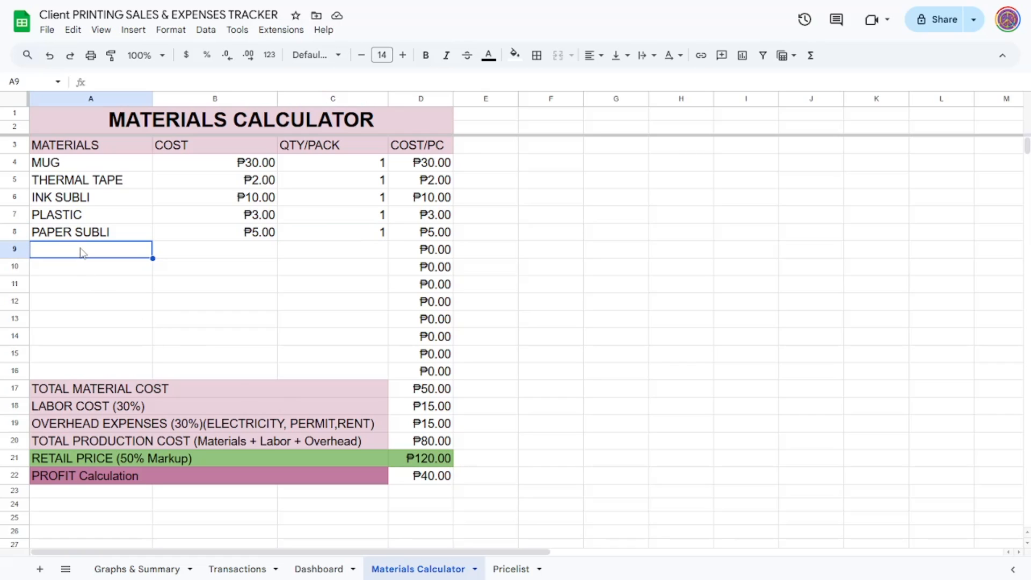
text(BOX)
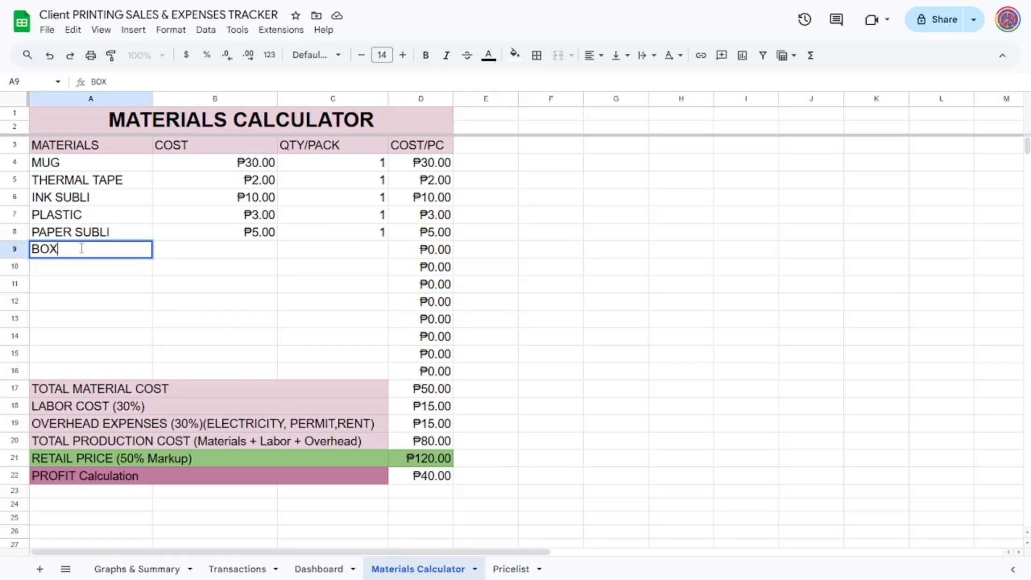
key(Return)
click(100, 254)
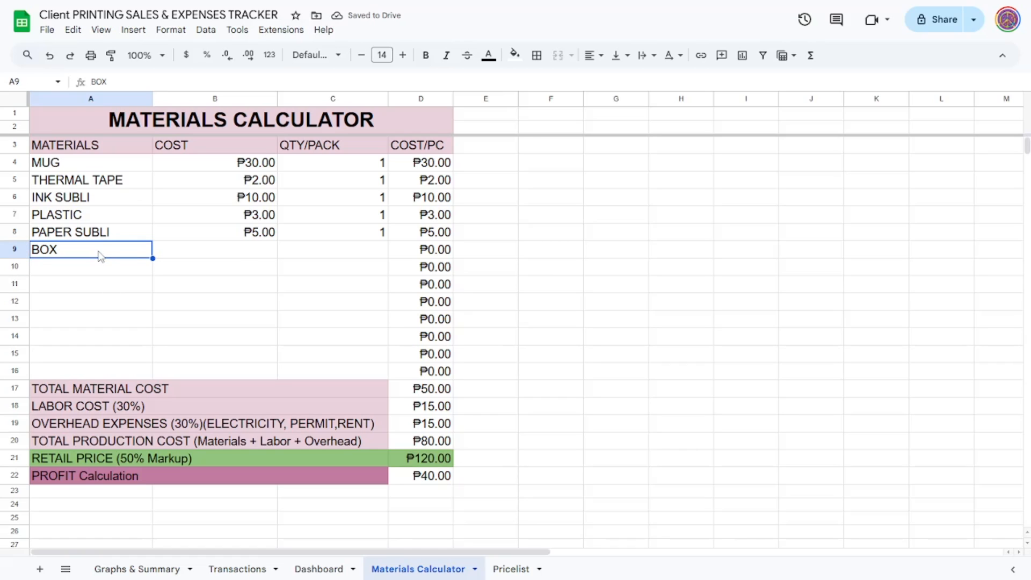
click(244, 254)
text(5)
key(Return)
click(358, 252)
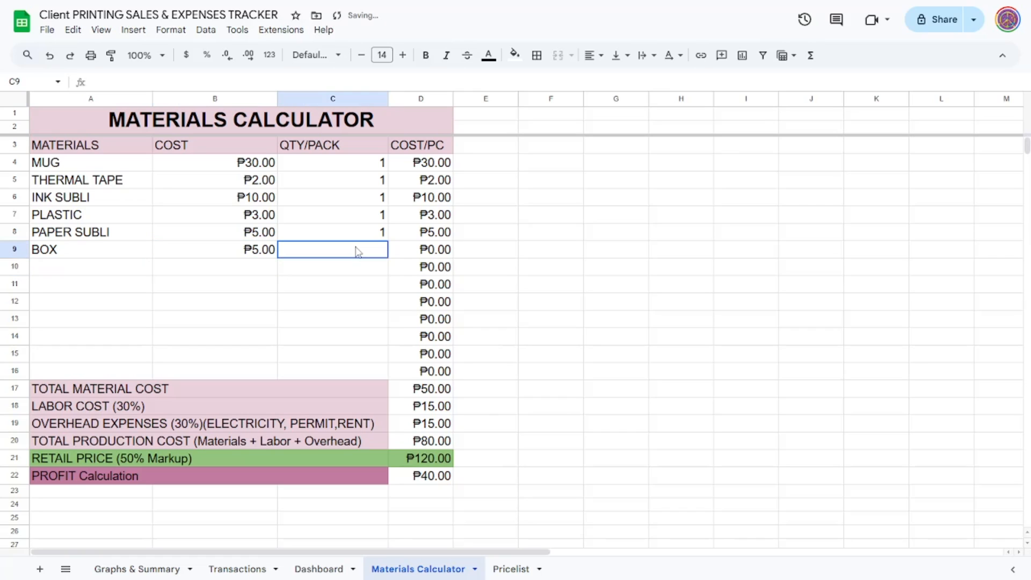
text(1)
click(361, 287)
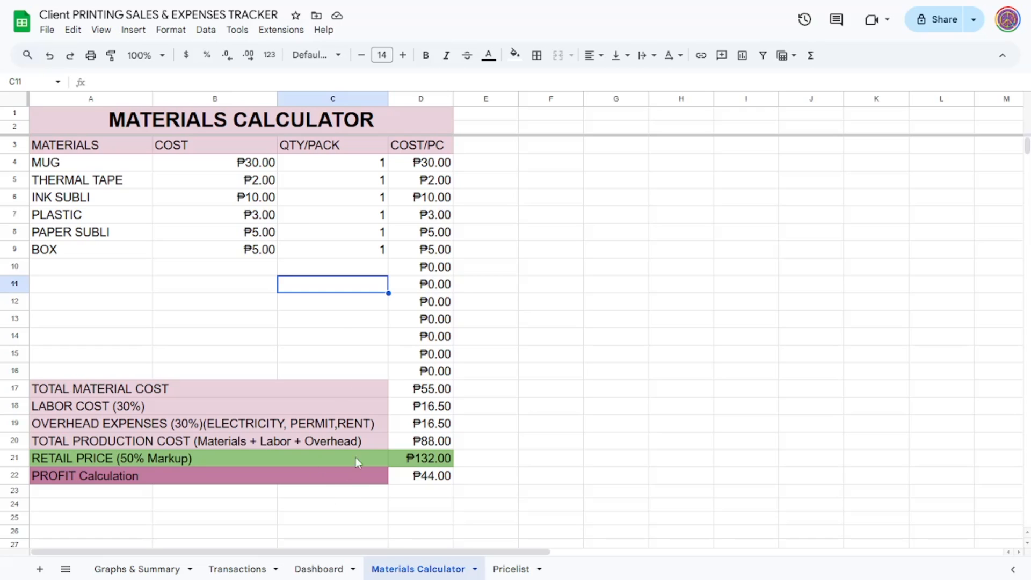
Glance at the summary charts and the Materials Calculator, then examine the Pricelist sheet, including the front and B2B black & white photocopy prices.
click(142, 571)
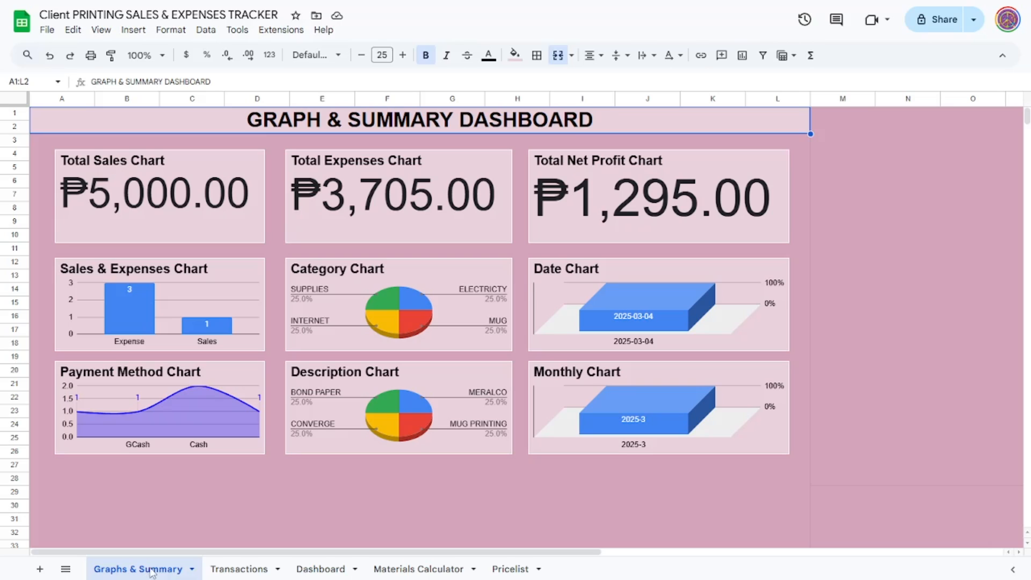
click(430, 570)
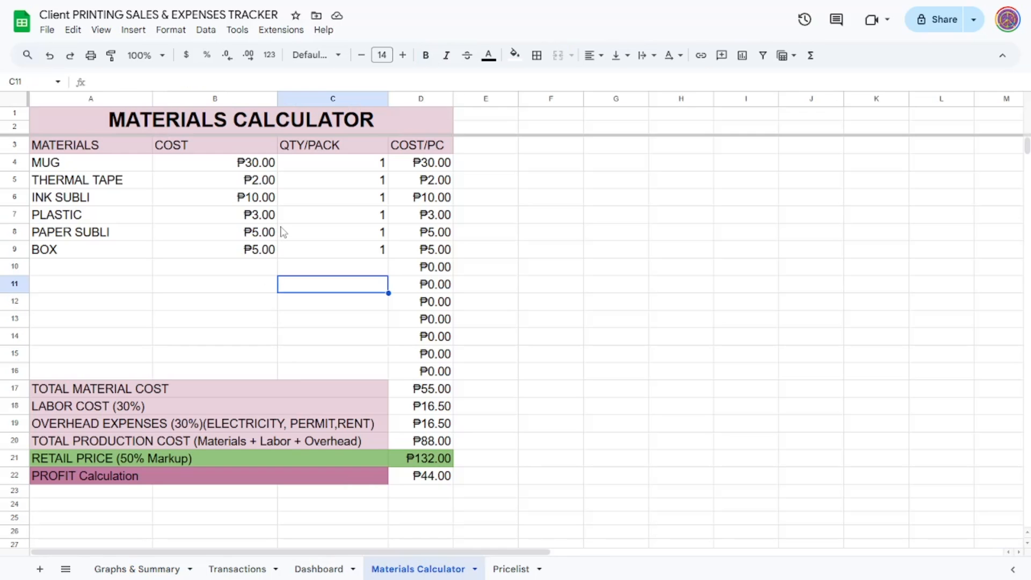
click(514, 570)
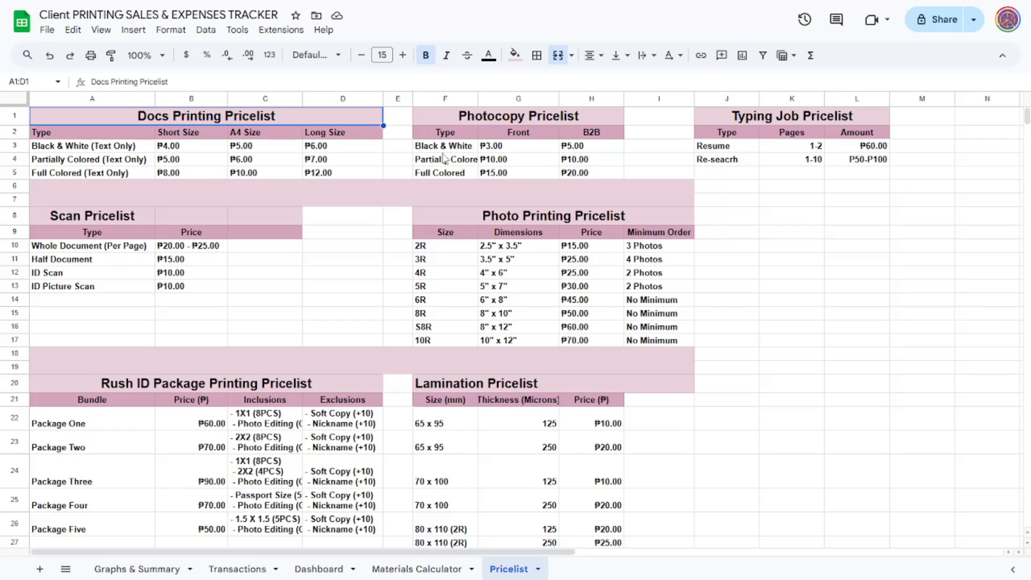
click(508, 150)
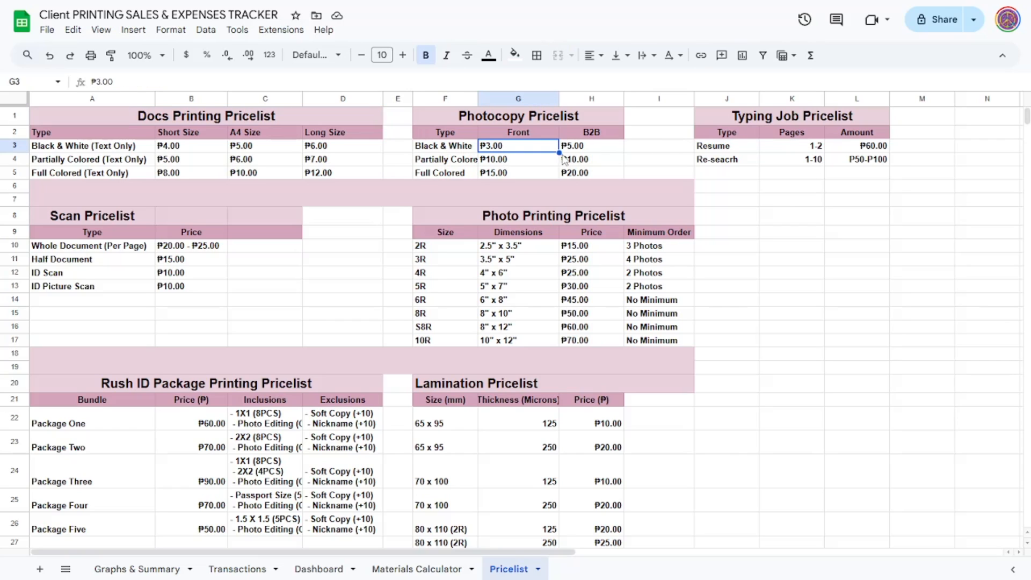
click(588, 153)
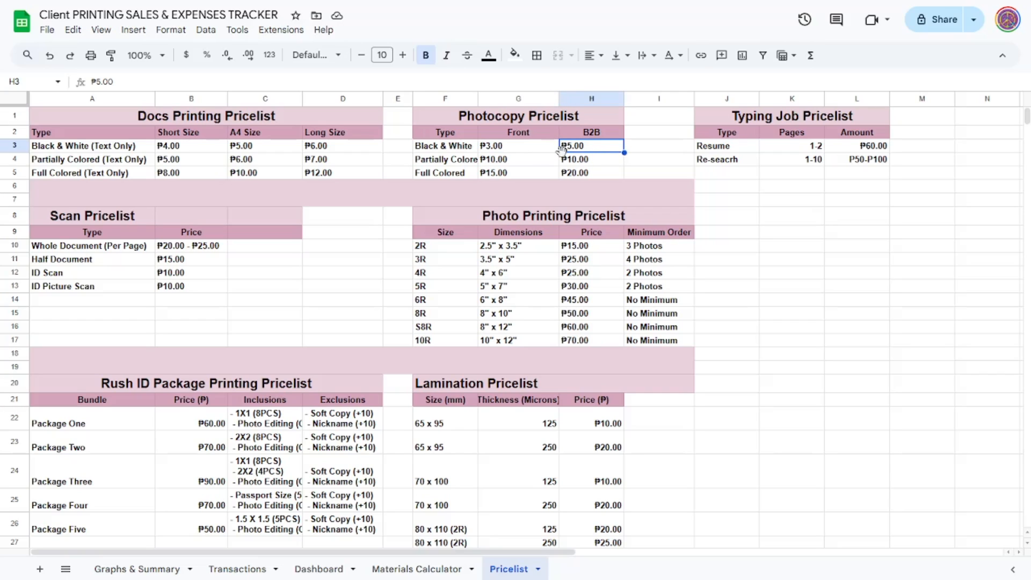
click(518, 154)
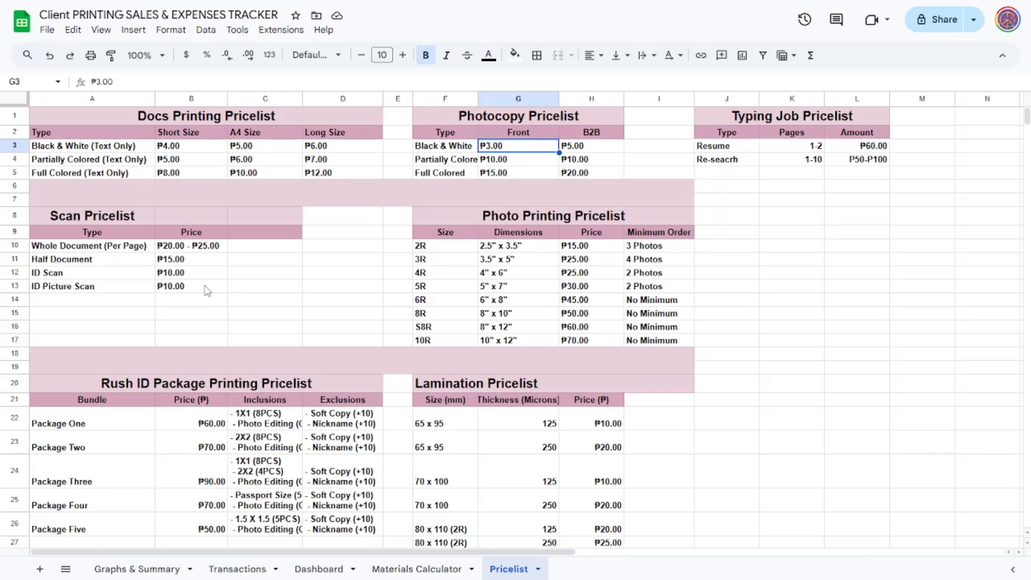
scroll(304, 292, down, 5)
scroll(340, 310, up, 5)
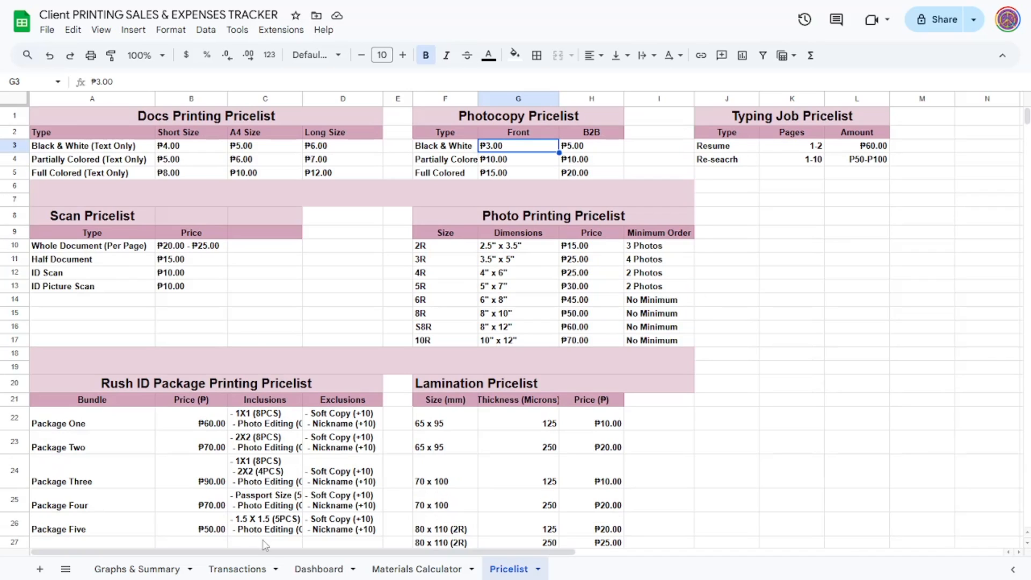
Go through the Graphs & Summary, Transactions, Dashboard, Materials Calculator and Pricelist sheets once more, returning to Graphs & Summary.
click(141, 573)
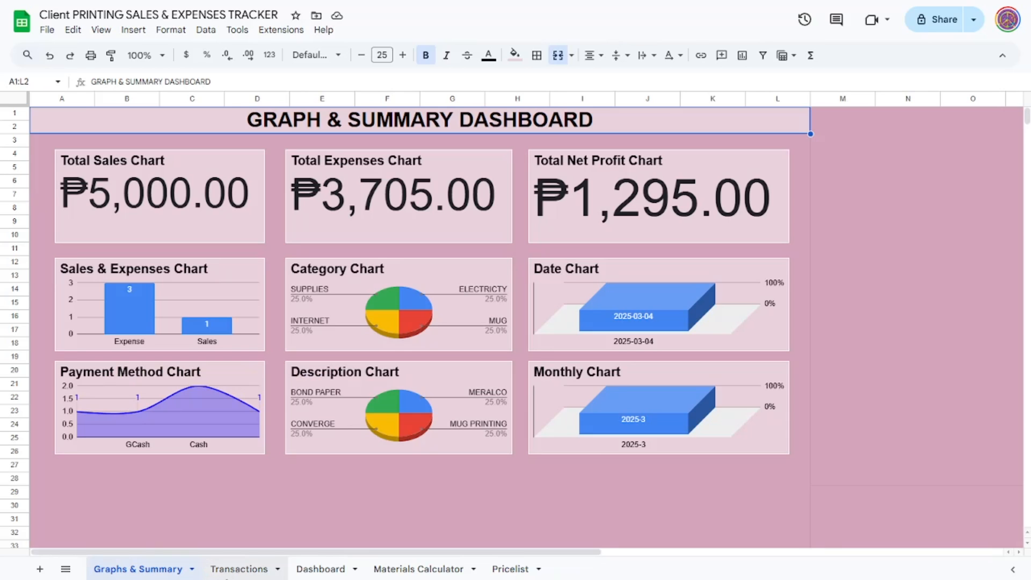
click(242, 569)
click(325, 570)
click(428, 571)
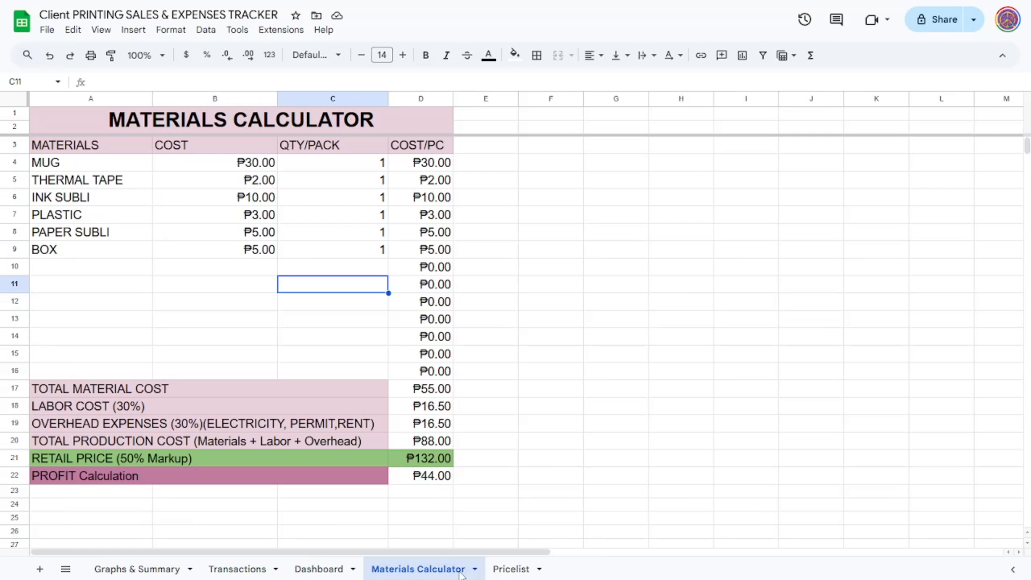
click(505, 570)
click(136, 569)
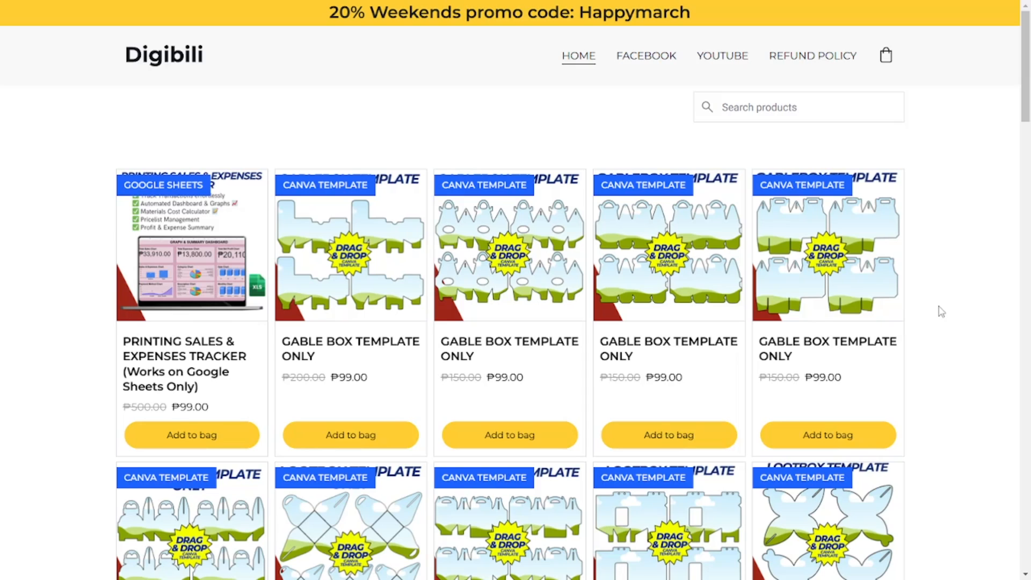
Browse the product listings on the Digibili store's home page and return to the PRINTING SALES & EXPENSES TRACKER listing.
scroll(940, 309, down, 7)
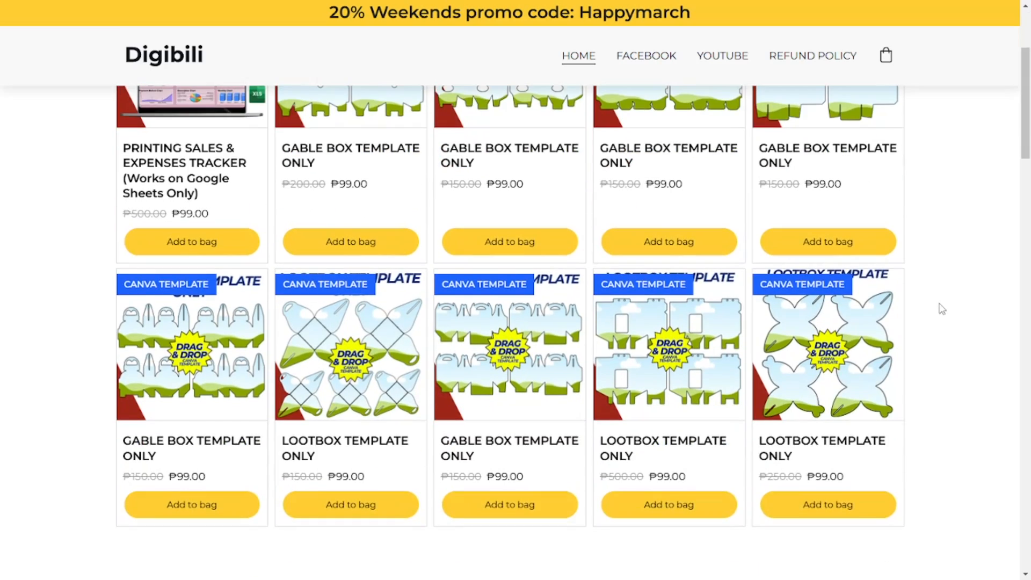
scroll(940, 322, up, 3)
scroll(941, 323, up, 2)
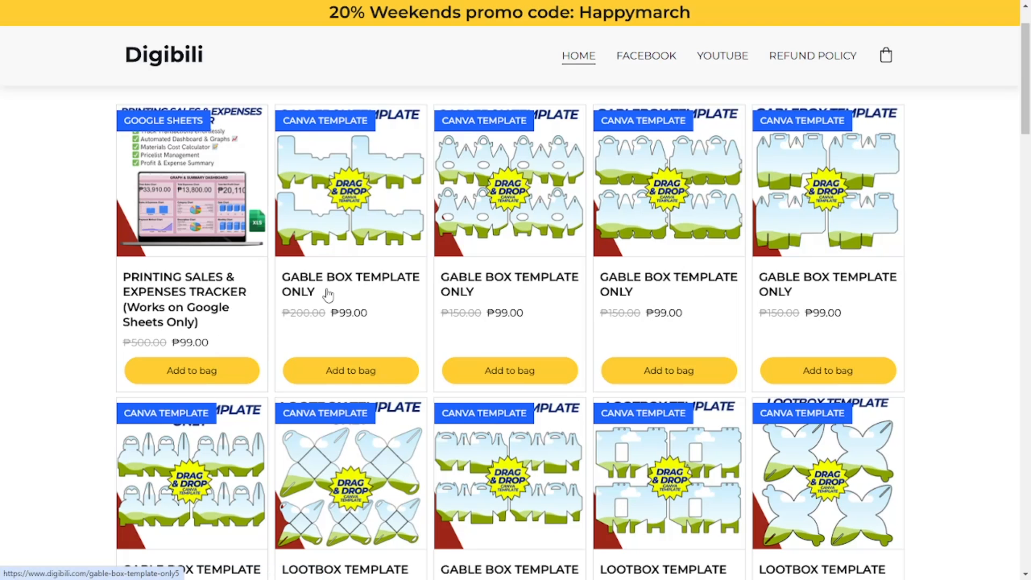
Look through the store's template and tracker listings down to the Christmas mug wrap design and return to the first row.
scroll(590, 282, down, 8)
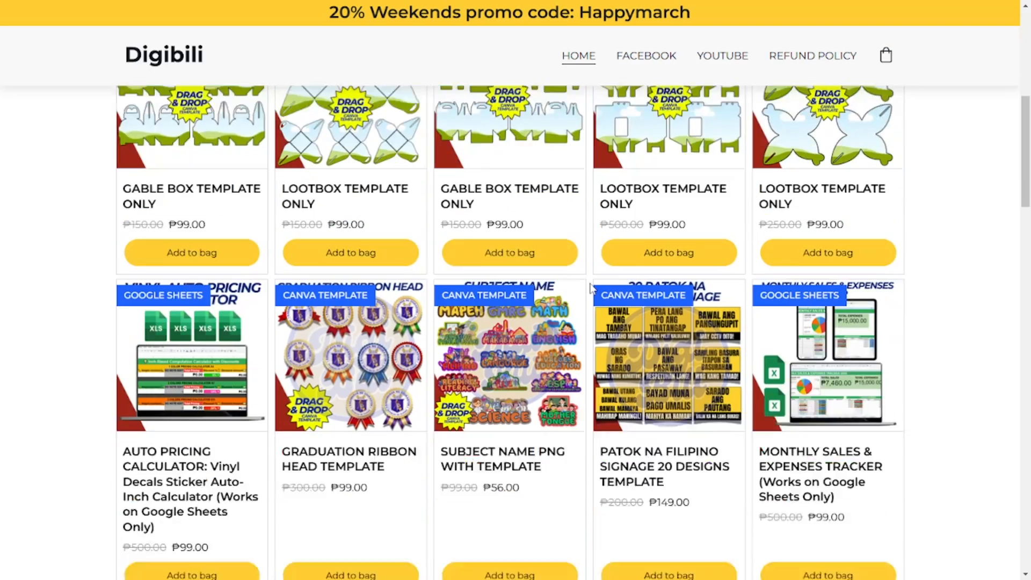
scroll(173, 389, down, 1)
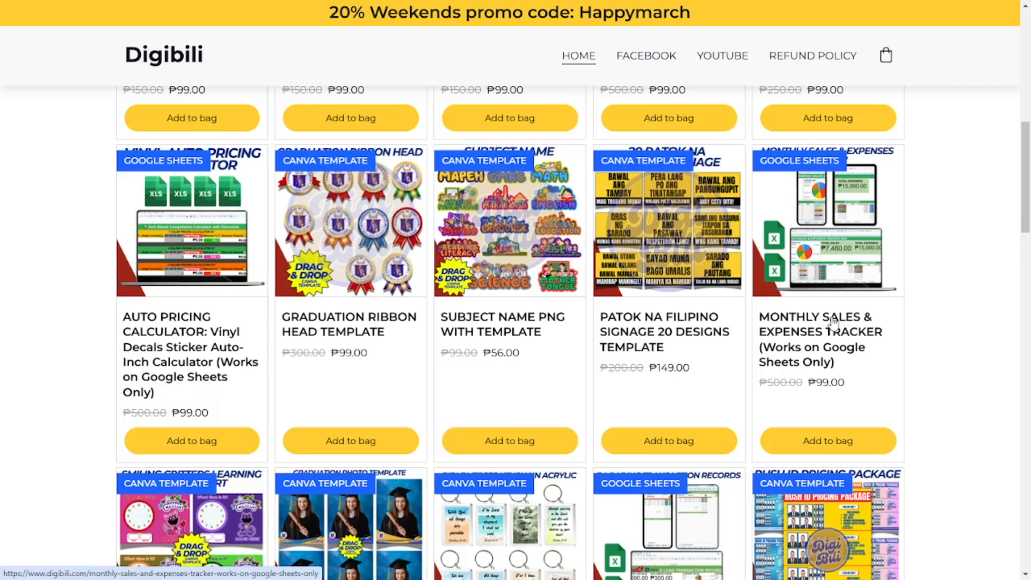
scroll(900, 338, down, 6)
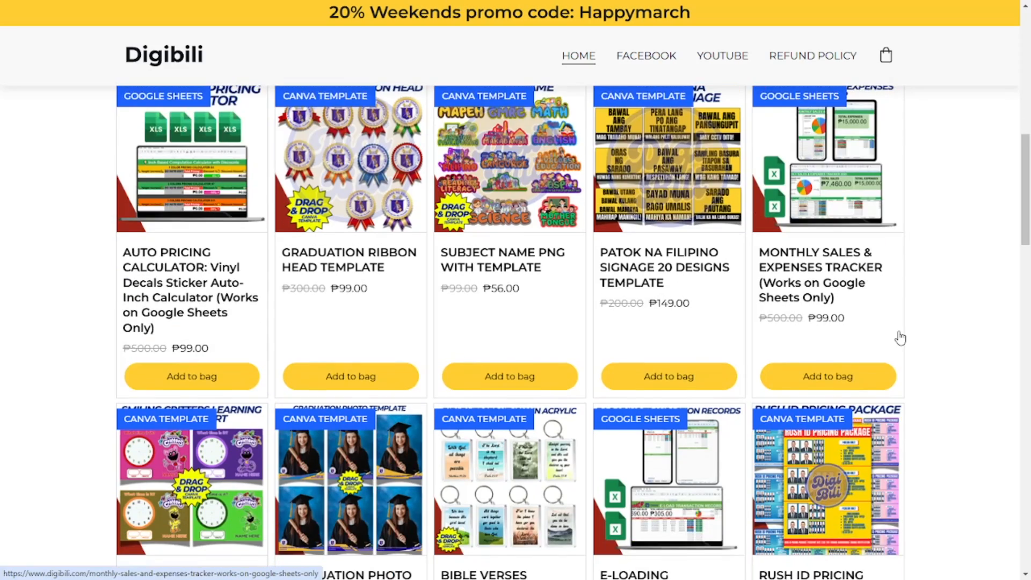
scroll(900, 338, down, 5)
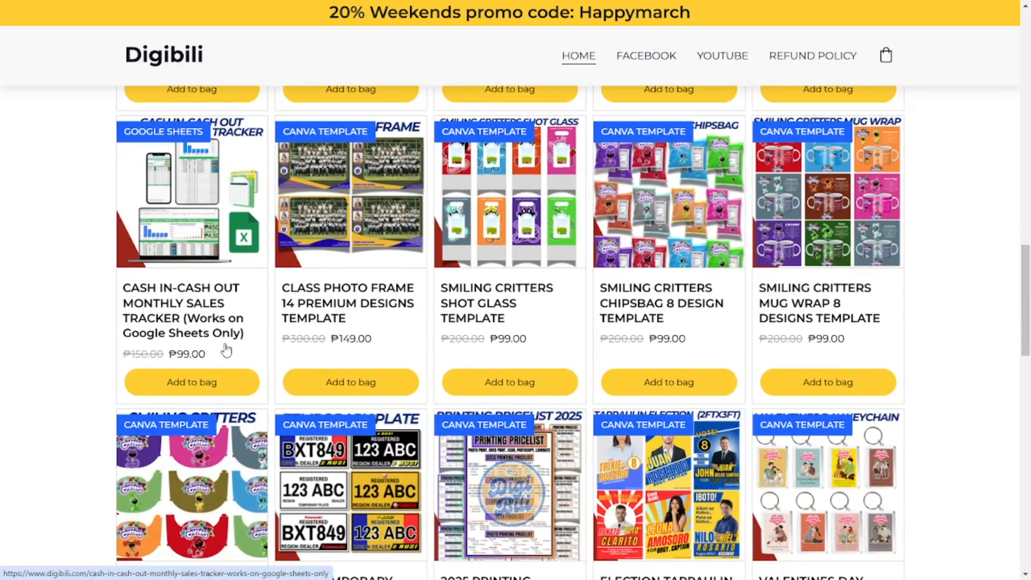
scroll(226, 350, down, 6)
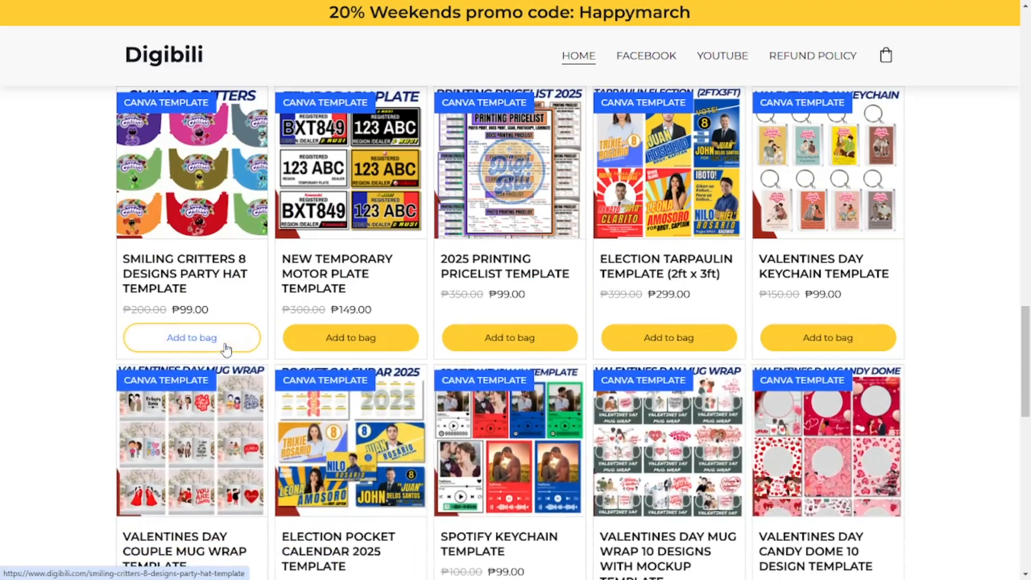
scroll(227, 350, down, 3)
scroll(226, 350, down, 4)
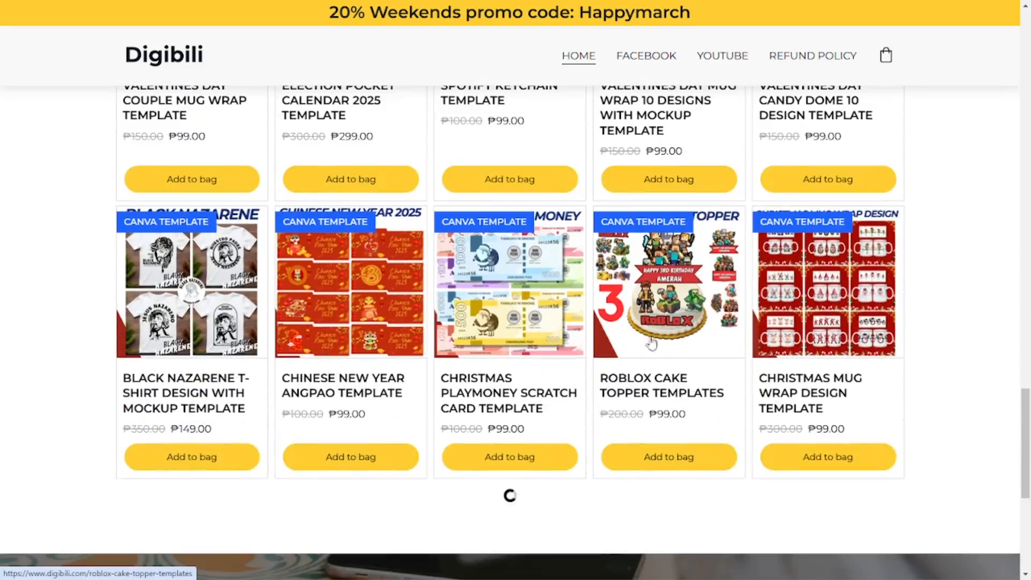
scroll(673, 341, up, 3)
scroll(673, 341, up, 10)
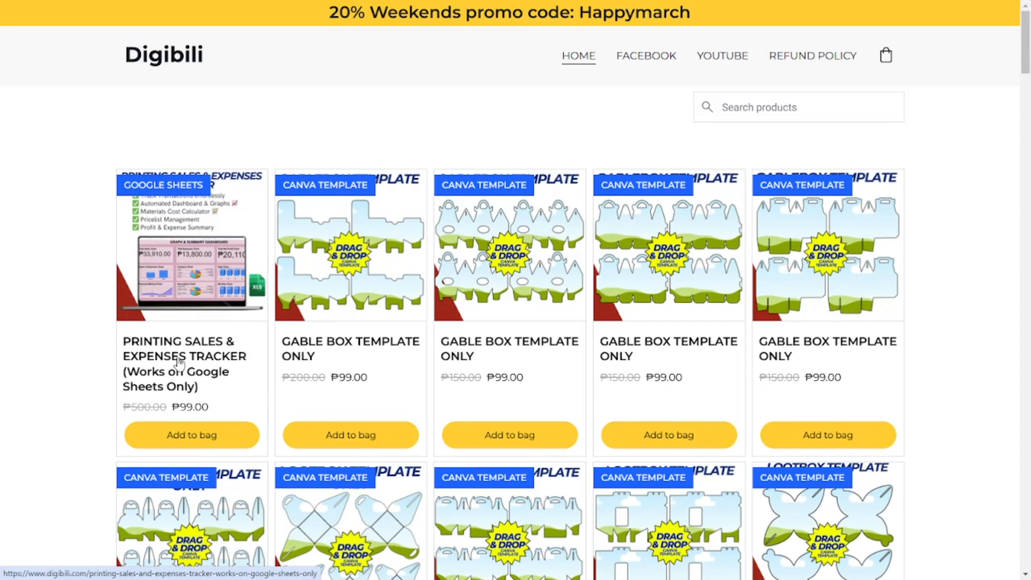
Open the PRINTING SALES & EXPENSES TRACKER product page and copy the promo code Happymarch from the banner.
click(190, 388)
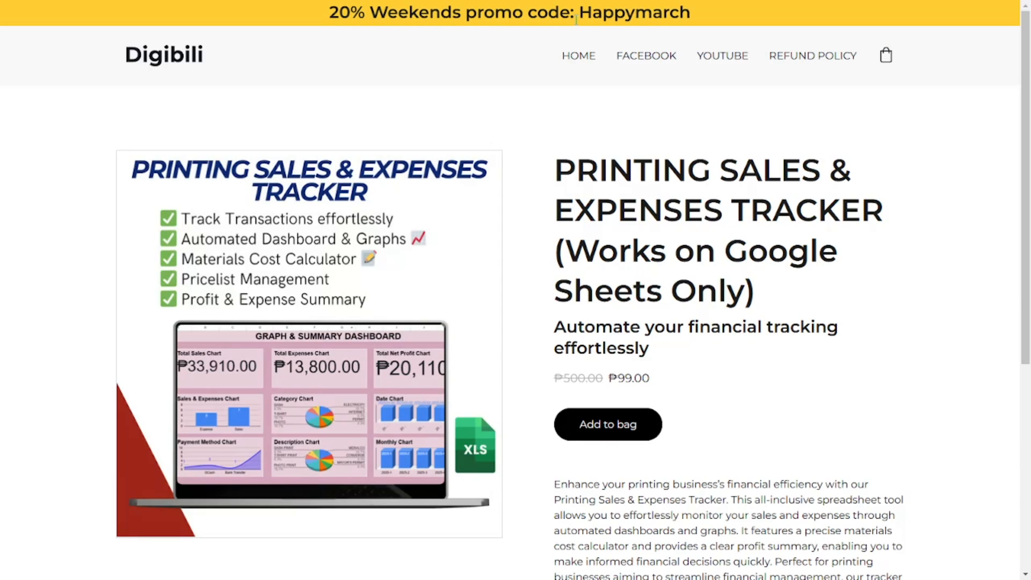
drag(580, 13, 689, 14)
key(ctrl+c)
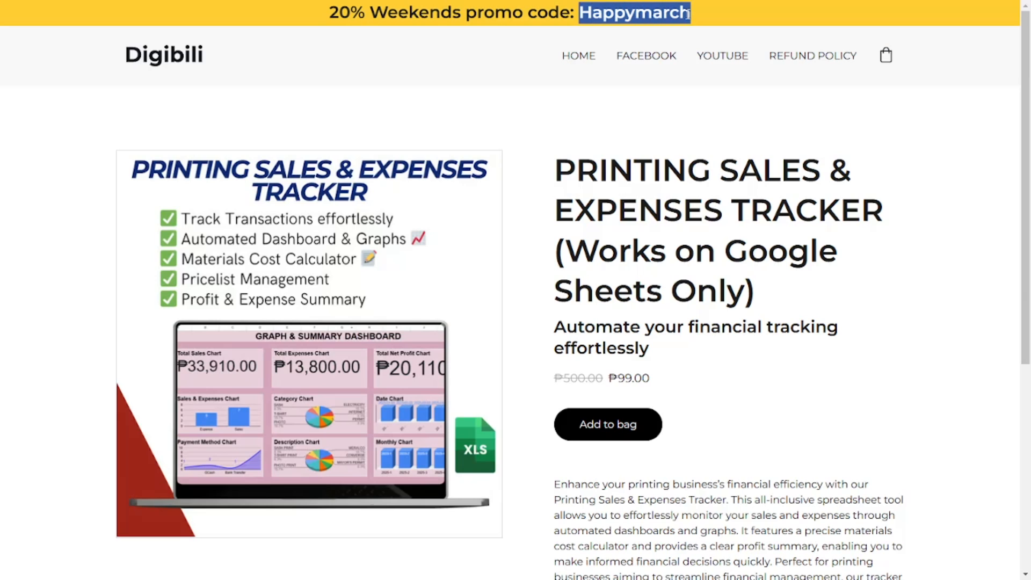
click(786, 351)
Add the PRINTING SALES & EXPENSES TRACKER to the shopping bag and proceed to checkout.
scroll(784, 355, down, 2)
scroll(784, 355, up, 2)
click(617, 421)
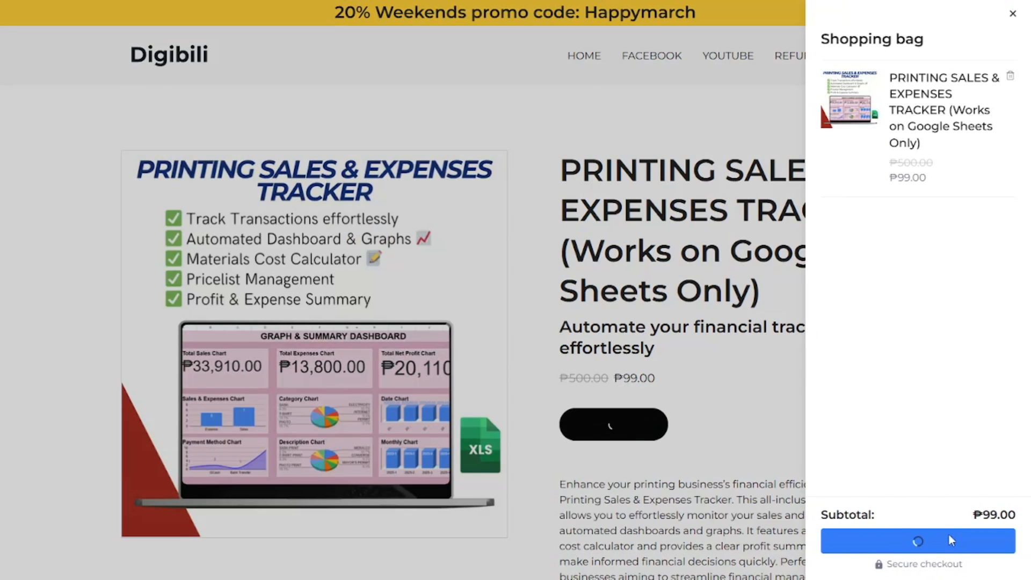
click(948, 539)
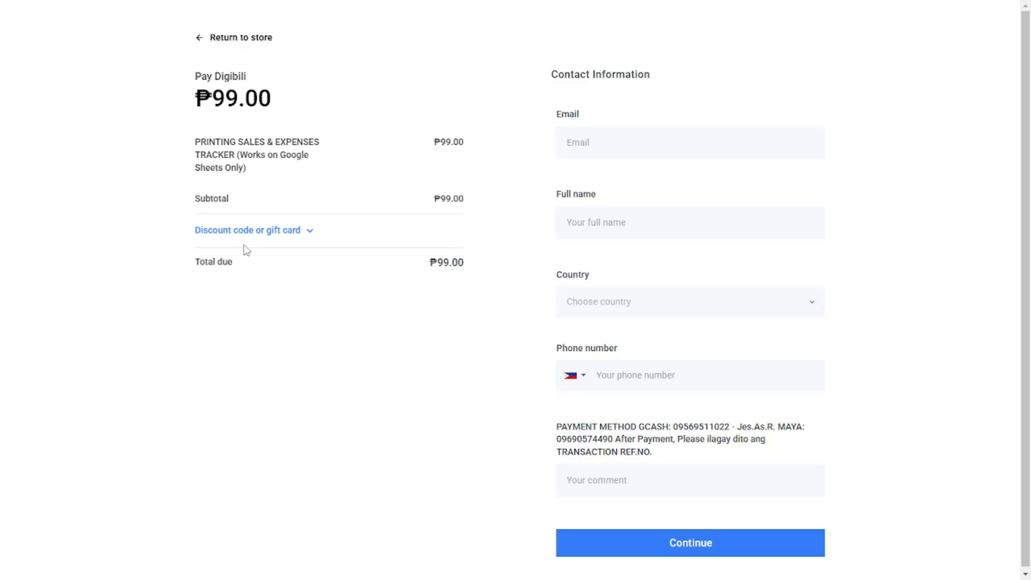
Try to apply the discount code Happymarch to the order on the checkout page.
click(247, 231)
click(258, 263)
key(ctrl+v)
click(454, 259)
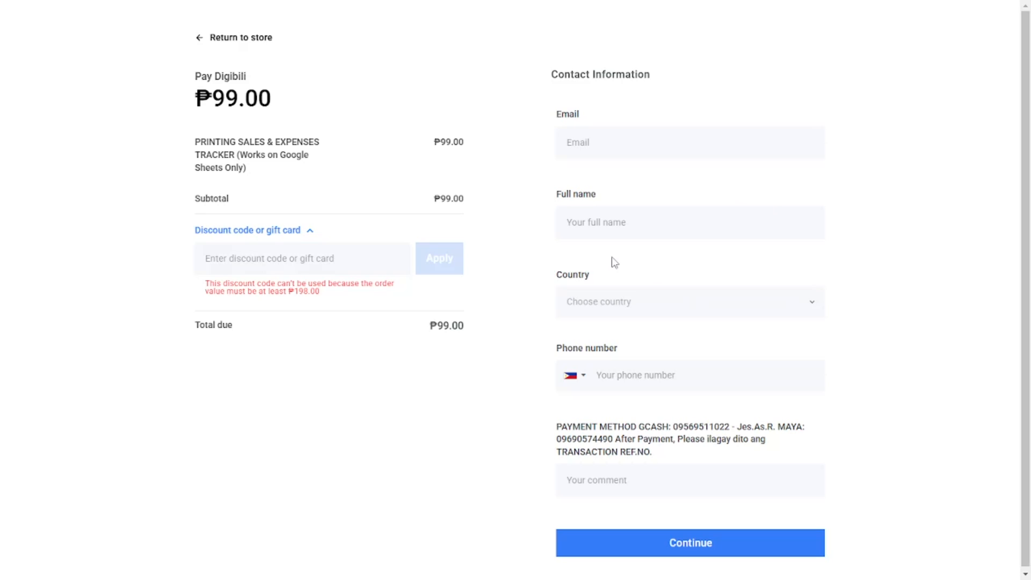
Examine the total due and the GCash and Maya payment instructions on the checkout form.
scroll(886, 245, down, 1)
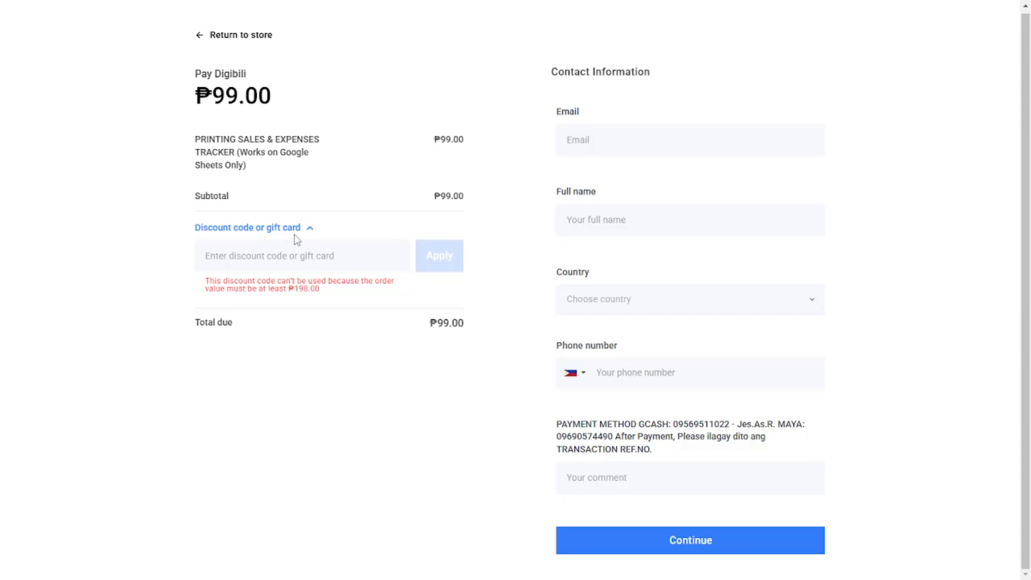
drag(429, 324, 459, 325)
drag(639, 424, 615, 439)
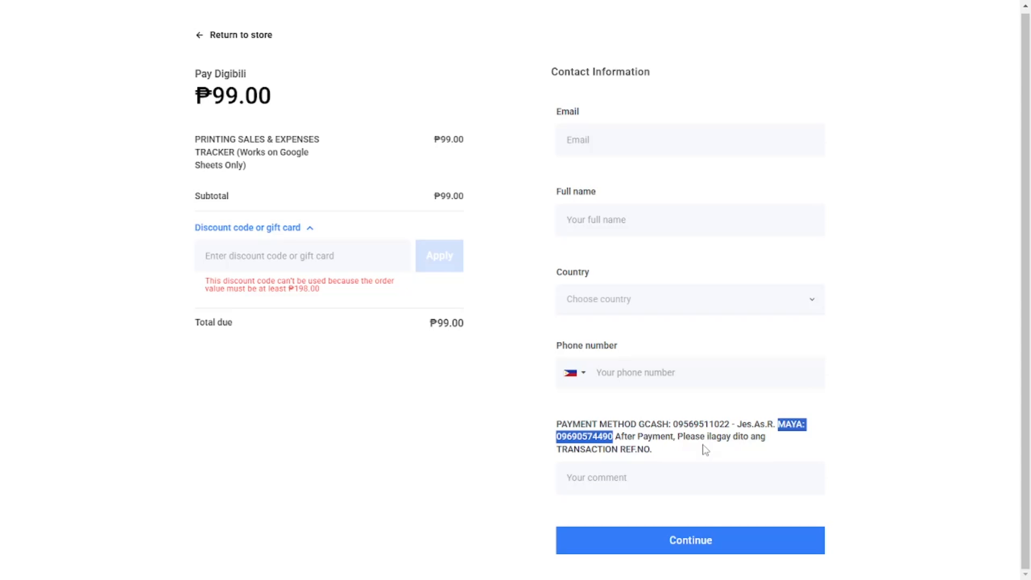
click(707, 516)
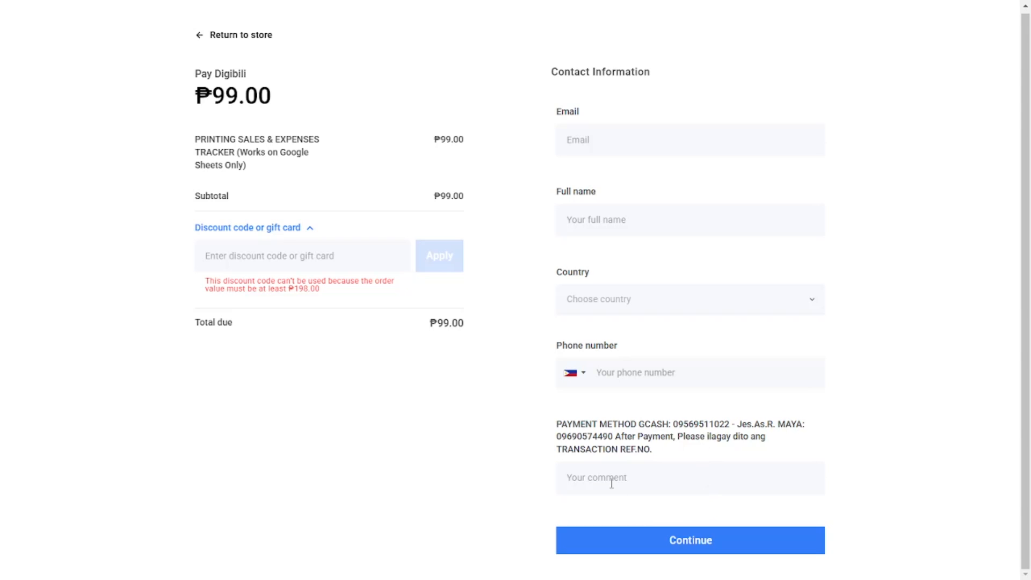